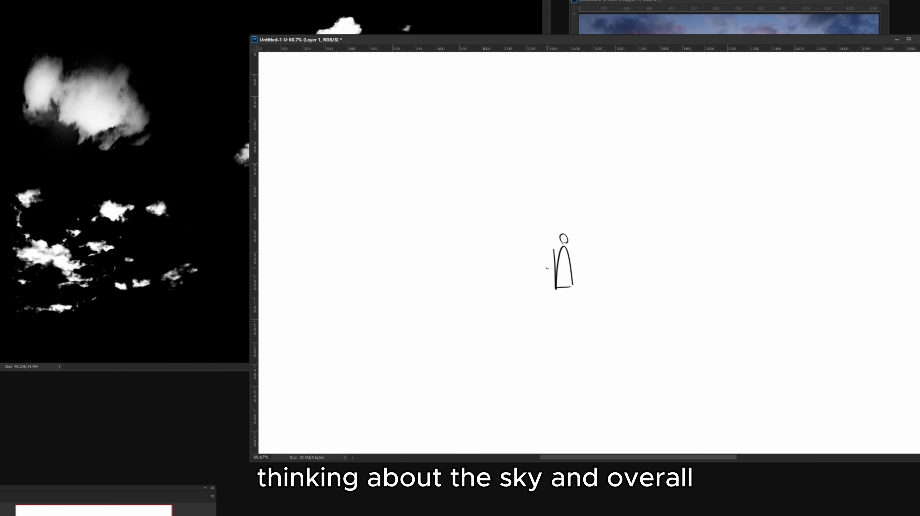
Sketch a curved sky-dome grid behind the small figure, plus a side-view arc of the dome beside it
{"action": "left_click_drag", "start_coordinate": [431, 119], "coordinate": [499, 266]}
{"action": "left_click_drag", "start_coordinate": [523, 121], "coordinate": [537, 267]}
{"action": "left_click_drag", "start_coordinate": [569, 116], "coordinate": [571, 252]}
{"action": "left_click_drag", "start_coordinate": [637, 114], "coordinate": [602, 249]}
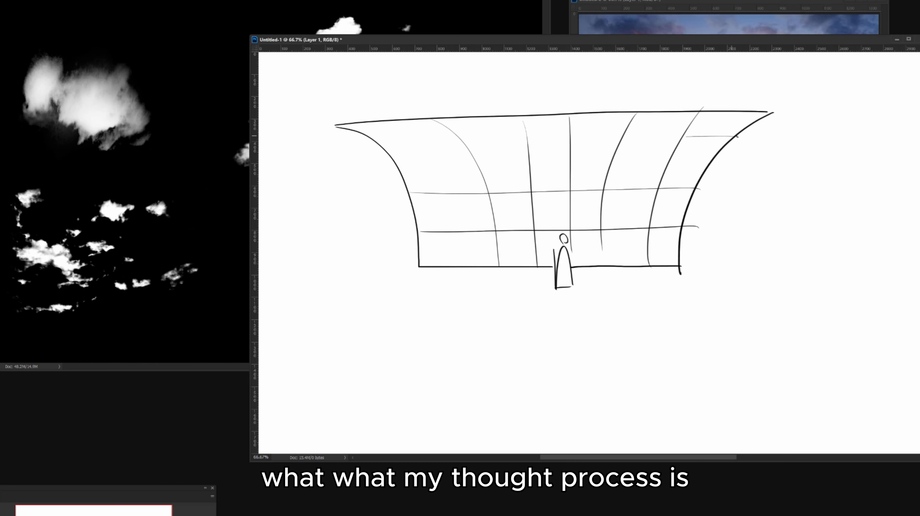
{"action": "left_click_drag", "start_coordinate": [727, 144], "coordinate": [905, 263]}
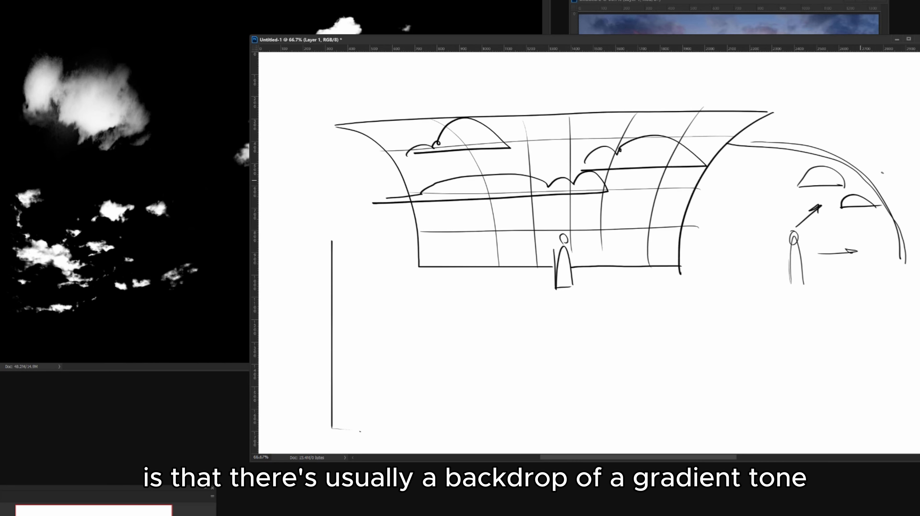
Add small detail strokes along the lower edge of the backdrop diagram beneath the sky-dome sketch
{"action": "left_click_drag", "start_coordinate": [648, 412], "coordinate": [647, 412]}
{"action": "left_click_drag", "start_coordinate": [655, 412], "coordinate": [665, 421]}
{"action": "left_click_drag", "start_coordinate": [662, 408], "coordinate": [669, 423]}
{"action": "left_click_drag", "start_coordinate": [716, 402], "coordinate": [721, 419]}
{"action": "left_click_drag", "start_coordinate": [703, 392], "coordinate": [718, 424]}
{"action": "left_click_drag", "start_coordinate": [731, 413], "coordinate": [743, 419]}
{"action": "left_click_drag", "start_coordinate": [749, 408], "coordinate": [758, 414]}
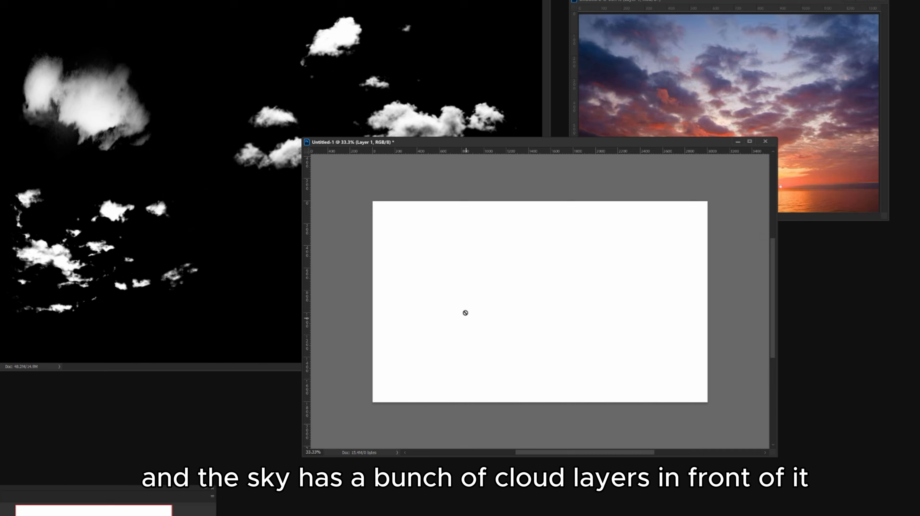
Create a new layer and paint a large soft-edged black blot on the left half of the canvas
{"action": "left_click", "coordinate": [465, 313]}
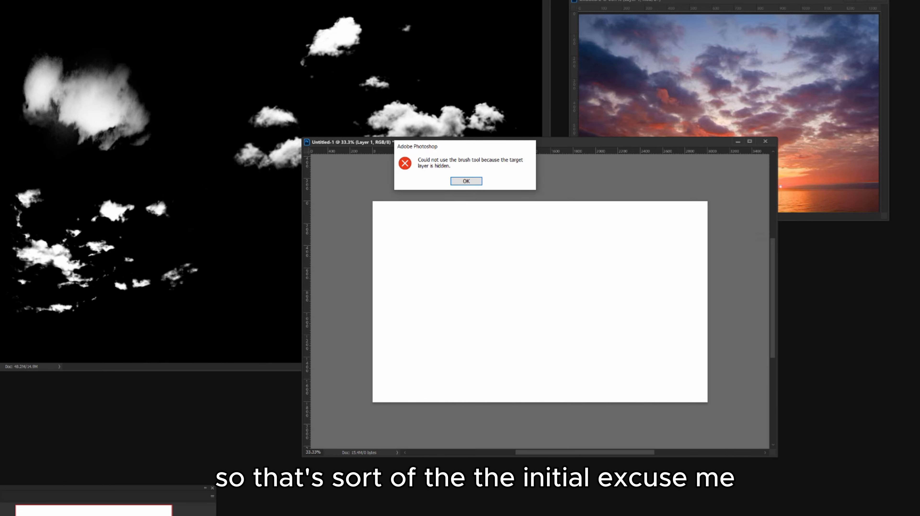
{"action": "left_click", "coordinate": [466, 181]}
{"action": "key", "text": "ctrl+shift+alt+n"}
{"action": "key", "text": "bracketright"}
{"action": "key", "text": "bracketright"}
{"action": "key", "text": "bracketright"}
{"action": "key", "text": "bracketright"}
{"action": "key", "text": "bracketright"}
{"action": "mouse_move", "coordinate": [451, 296]}
{"action": "left_mouse_down"}
{"action": "mouse_move", "coordinate": [495, 266]}
{"action": "mouse_move", "coordinate": [502, 310]}
{"action": "left_mouse_up"}
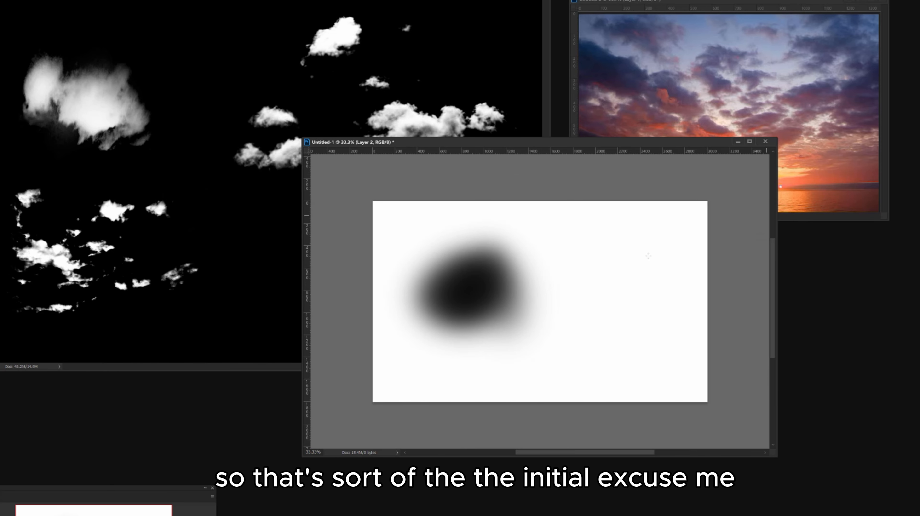
Paint a smoky textured cloud patch in the upper right and a short hard-edged stroke below it
{"action": "key", "text": "bracketright"}
{"action": "key", "text": "bracketright"}
{"action": "key", "text": "bracketright"}
{"action": "key", "text": "bracketright"}
{"action": "key", "text": "bracketright"}
{"action": "mouse_move", "coordinate": [588, 255]}
{"action": "left_mouse_down"}
{"action": "mouse_move", "coordinate": [572, 246]}
{"action": "mouse_move", "coordinate": [580, 298]}
{"action": "mouse_move", "coordinate": [598, 311]}
{"action": "left_mouse_up"}
{"action": "left_click_drag", "start_coordinate": [530, 373], "coordinate": [639, 370]}
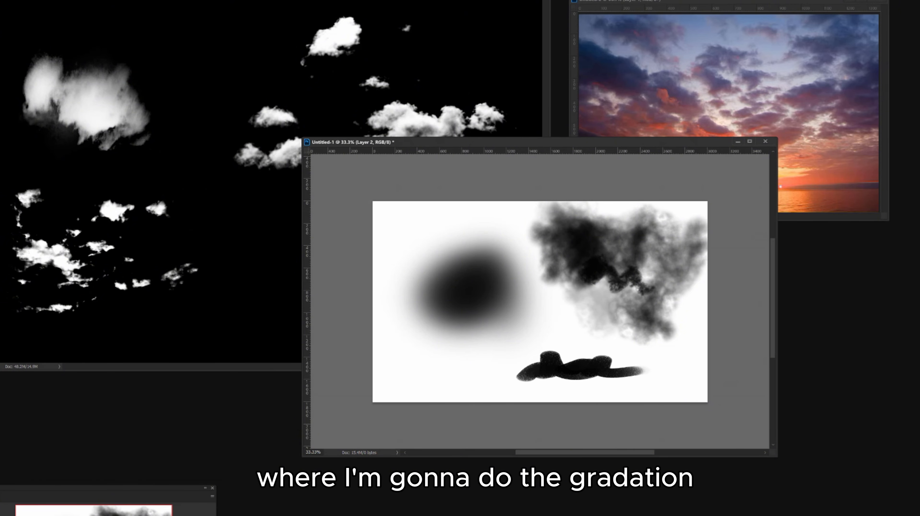
On a new layer, paint a sky gradation from blue at the top to peach-orange at the horizon
{"action": "key", "text": "Delete"}
{"action": "key", "text": "ctrl+shift+alt+n"}
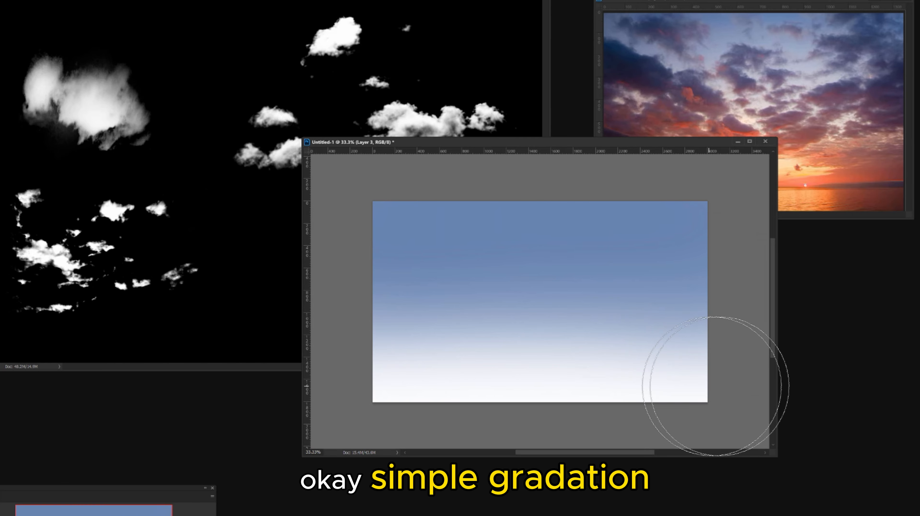
{"action": "mouse_move", "coordinate": [715, 386]}
{"action": "left_mouse_down"}
{"action": "mouse_move", "coordinate": [250, 308]}
{"action": "mouse_move", "coordinate": [640, 289]}
{"action": "mouse_move", "coordinate": [349, 304]}
{"action": "left_mouse_up"}
{"action": "left_click_drag", "start_coordinate": [349, 203], "coordinate": [751, 189]}
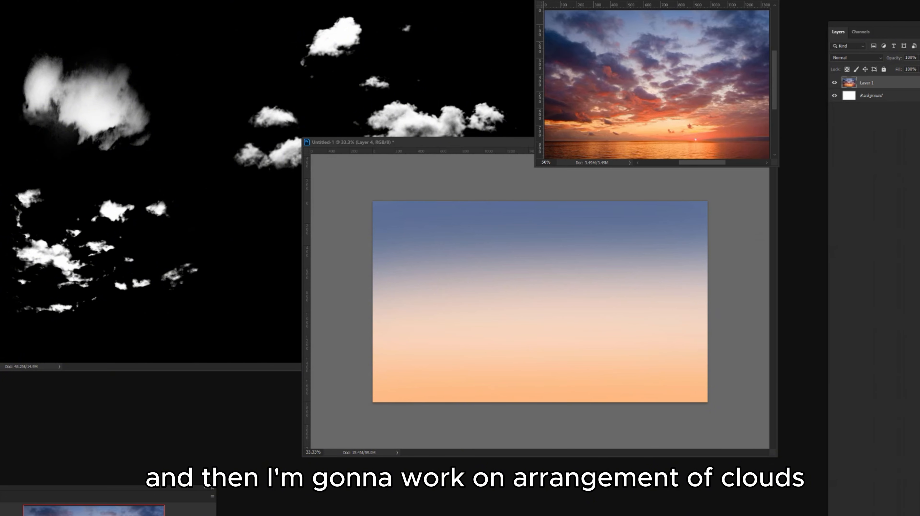
Paint a flat dark red ground strip across the base of the canvas and open the photos reference folder
{"action": "mouse_move", "coordinate": [372, 380]}
{"action": "left_mouse_down"}
{"action": "mouse_move", "coordinate": [670, 400]}
{"action": "mouse_move", "coordinate": [372, 388]}
{"action": "mouse_move", "coordinate": [729, 384]}
{"action": "left_mouse_up"}
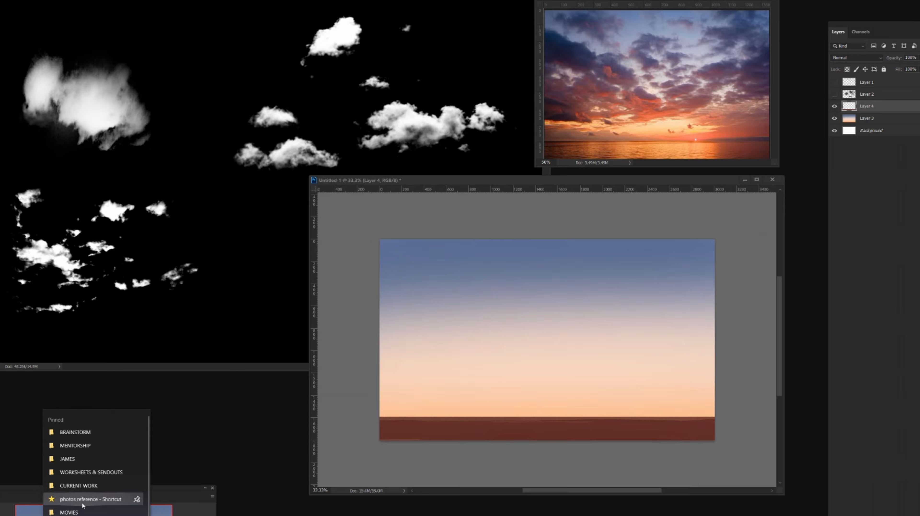
{"action": "left_click", "coordinate": [85, 497]}
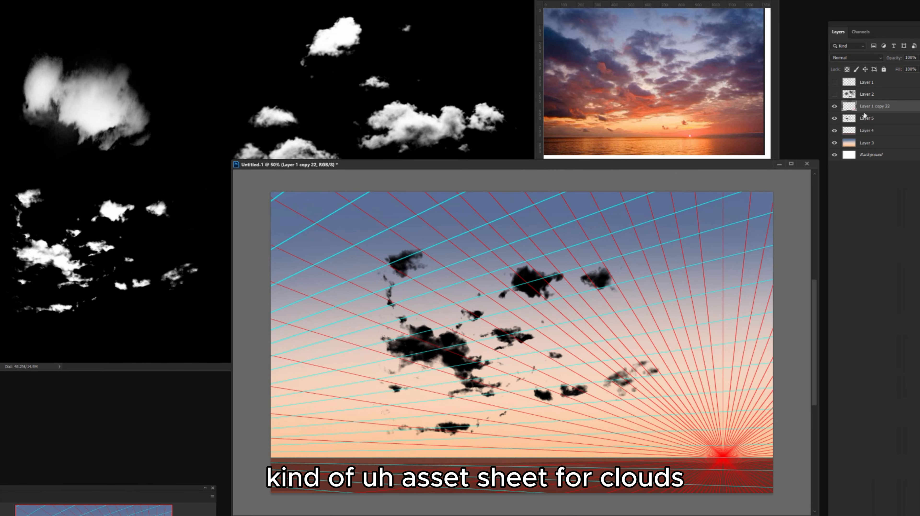
Distort the black cloud cluster on Layer 5 so it flattens toward the horizon along the perspective grid
{"action": "left_click", "coordinate": [865, 118]}
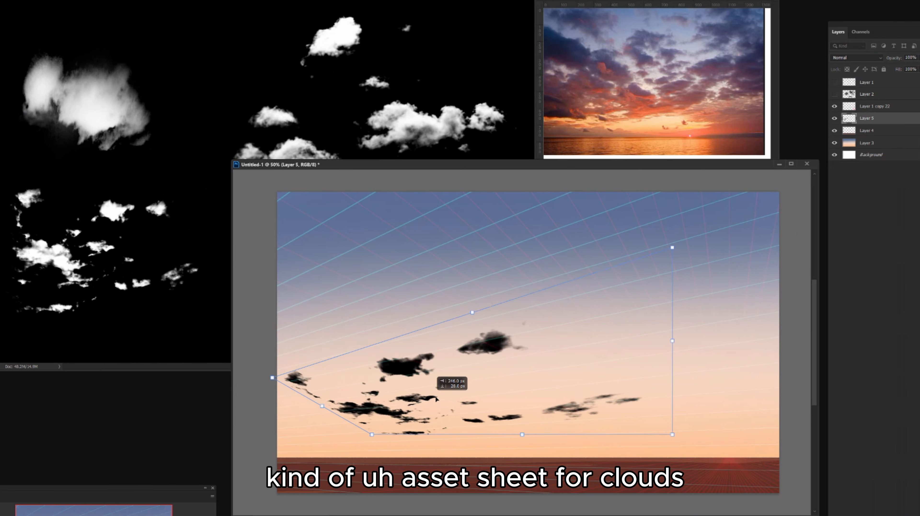
{"action": "left_click_drag", "start_coordinate": [671, 249], "coordinate": [759, 184]}
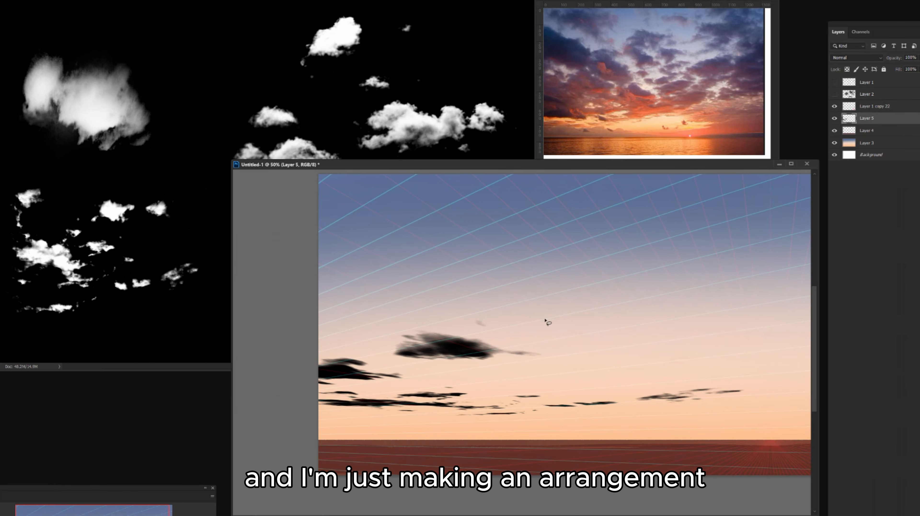
{"action": "key", "text": "ctrl+minus"}
{"action": "left_click_drag", "start_coordinate": [644, 406], "coordinate": [827, 505]}
{"action": "mouse_move", "coordinate": [503, 376]}
{"action": "left_mouse_down"}
{"action": "mouse_move", "coordinate": [527, 352]}
{"action": "mouse_move", "coordinate": [457, 286]}
{"action": "left_mouse_up"}
Paste another cloud cluster, invert it to black, and distort it in perspective across the upper-left sky
{"action": "left_click", "coordinate": [359, 69]}
{"action": "left_click", "coordinate": [624, 246]}
{"action": "key", "text": "ctrl+v"}
{"action": "key", "text": "ctrl+i"}
{"action": "key", "text": "ctrl+t"}
{"action": "left_click_drag", "start_coordinate": [378, 225], "coordinate": [321, 228]}
{"action": "left_click_drag", "start_coordinate": [587, 356], "coordinate": [606, 333]}
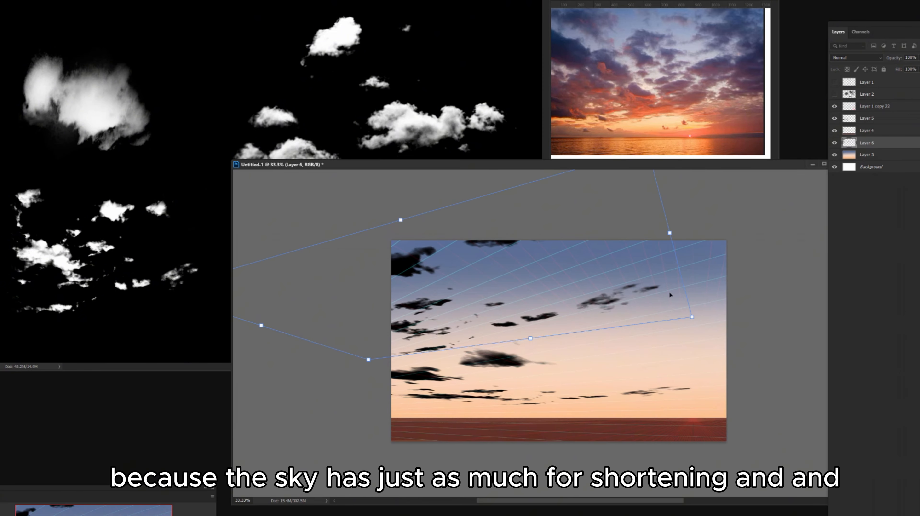
{"action": "left_click_drag", "start_coordinate": [368, 359], "coordinate": [408, 369]}
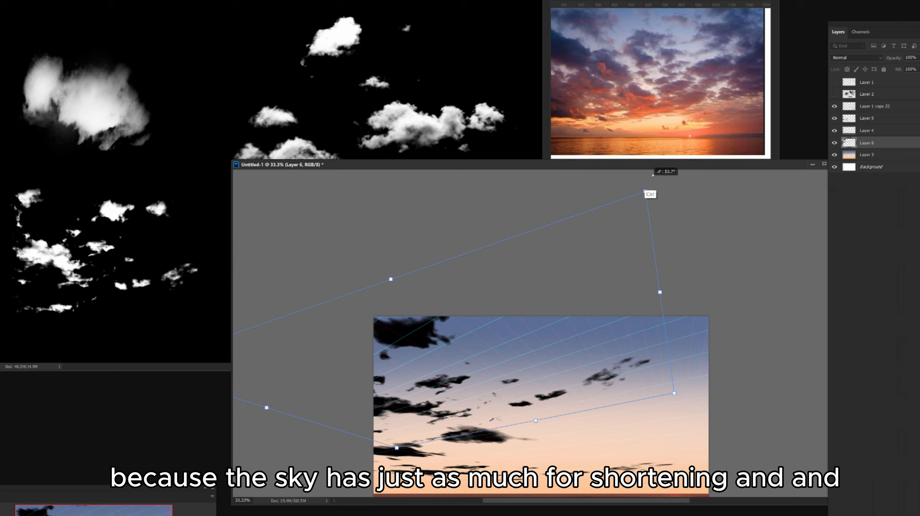
{"action": "left_click_drag", "start_coordinate": [648, 191], "coordinate": [668, 171]}
{"action": "left_click_drag", "start_coordinate": [539, 362], "coordinate": [541, 367]}
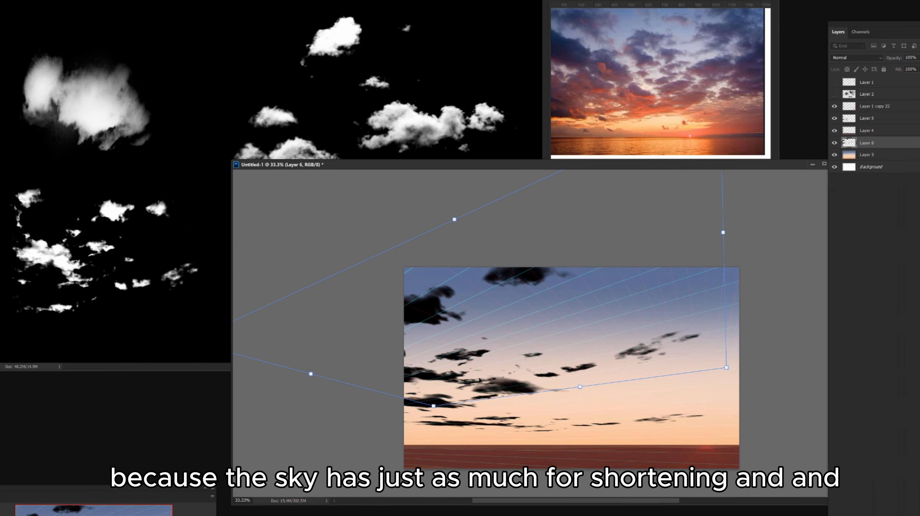
{"action": "key", "text": "Return"}
Paste another black cloud cluster and move it over to the upper-right sky
{"action": "key", "text": "ctrl+v"}
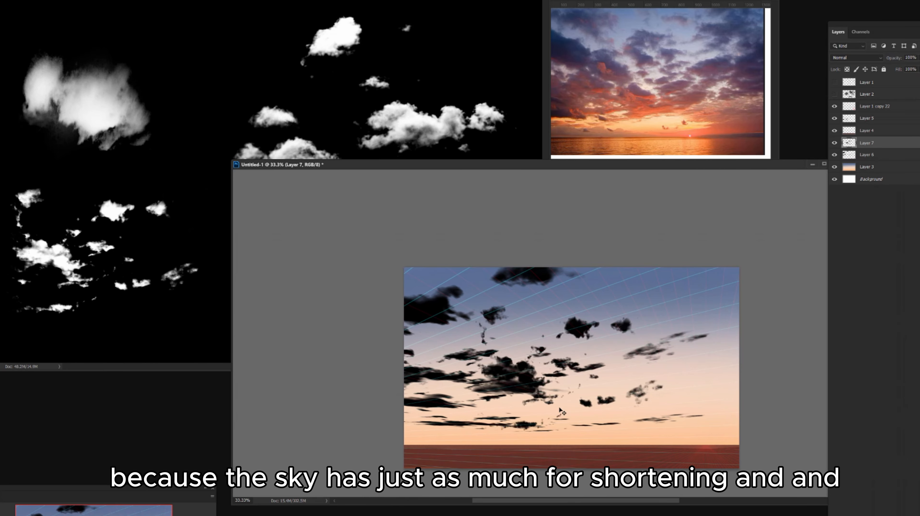
{"action": "key", "text": "ctrl+t"}
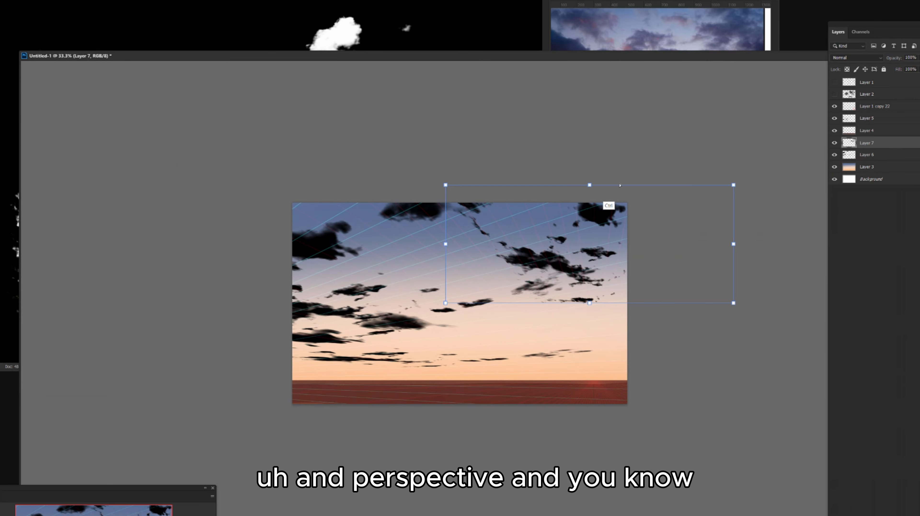
{"action": "key", "text": "Return"}
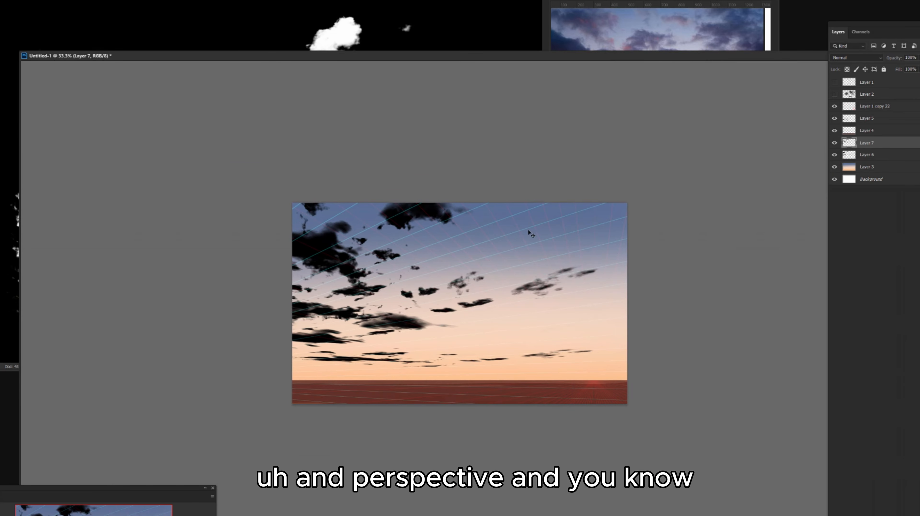
{"action": "left_click_drag", "start_coordinate": [528, 233], "coordinate": [762, 207]}
Distort the Layer 7 clouds into a large perspective spread that runs off the upper-right edge of the sky
{"action": "key", "text": "ctrl+t"}
{"action": "left_click_drag", "start_coordinate": [526, 173], "coordinate": [360, 174]}
{"action": "left_click_drag", "start_coordinate": [727, 173], "coordinate": [754, 54]}
{"action": "left_click_drag", "start_coordinate": [730, 329], "coordinate": [631, 437]}
{"action": "left_click_drag", "start_coordinate": [655, 163], "coordinate": [817, 36]}
{"action": "left_click_drag", "start_coordinate": [484, 420], "coordinate": [445, 433]}
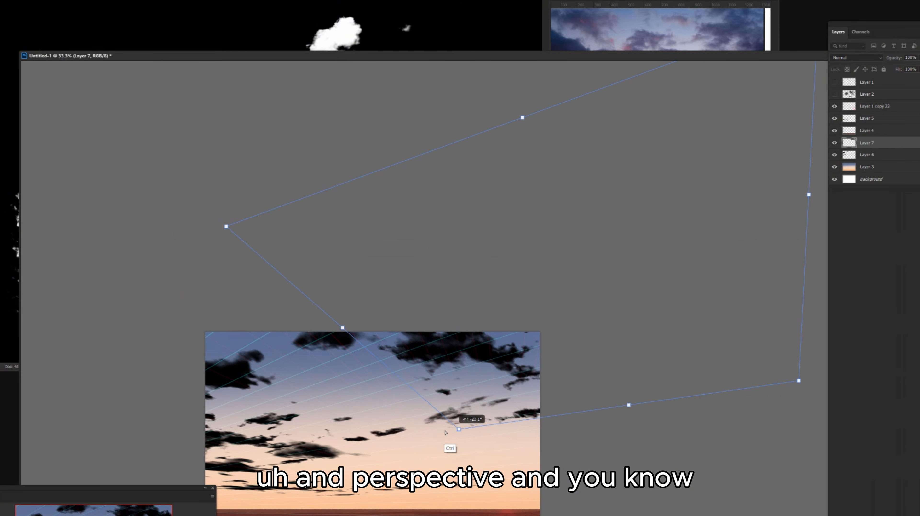
{"action": "left_click_drag", "start_coordinate": [226, 226], "coordinate": [174, 228]}
{"action": "left_click_drag", "start_coordinate": [799, 380], "coordinate": [664, 390]}
{"action": "left_click_drag", "start_coordinate": [536, 370], "coordinate": [577, 369]}
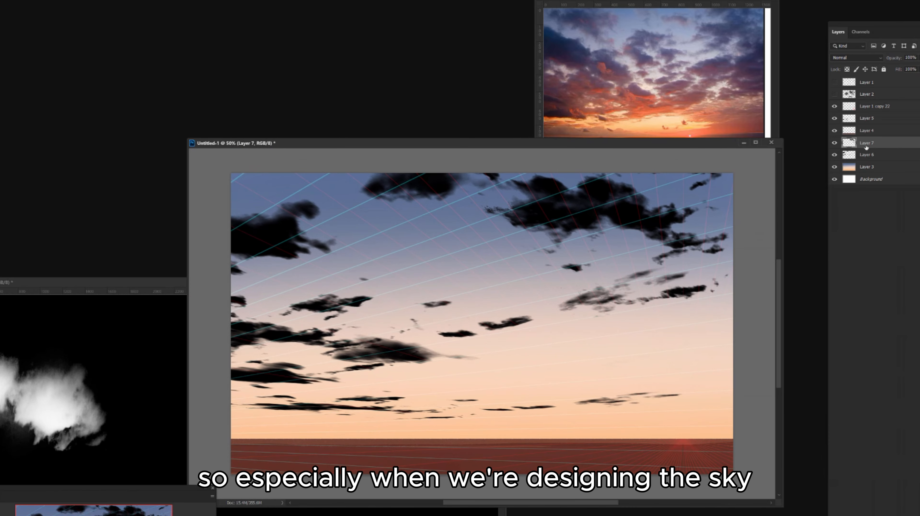
Paste a cloud cluster above Layer 5, distort it in perspective across the middle sky, and adjust its stray clouds
{"action": "left_click", "coordinate": [865, 122]}
{"action": "key", "text": "ctrl+v"}
{"action": "key", "text": "ctrl+t"}
{"action": "left_click_drag", "start_coordinate": [284, 232], "coordinate": [76, 314]}
{"action": "left_click_drag", "start_coordinate": [468, 418], "coordinate": [468, 400]}
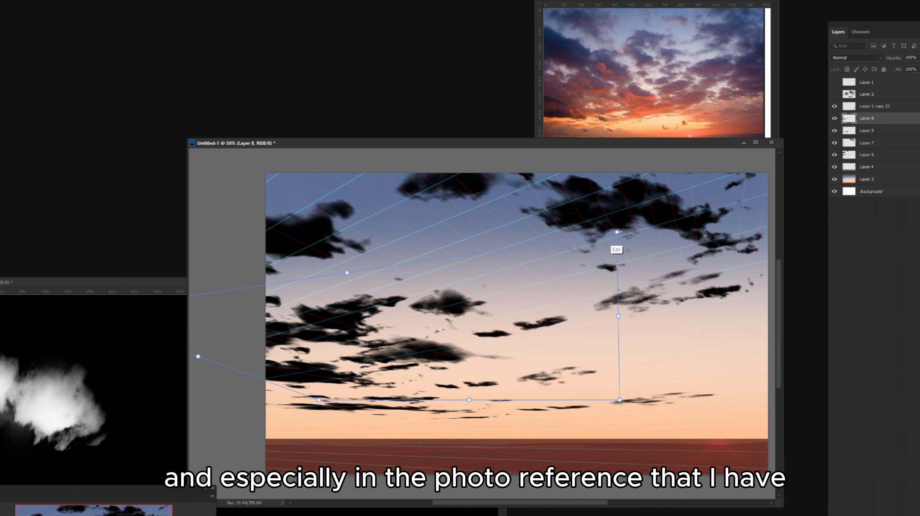
{"action": "left_click_drag", "start_coordinate": [618, 233], "coordinate": [739, 170]}
{"action": "left_click_drag", "start_coordinate": [618, 400], "coordinate": [751, 369]}
{"action": "left_click_drag", "start_coordinate": [581, 330], "coordinate": [566, 336]}
{"action": "left_click_drag", "start_coordinate": [724, 175], "coordinate": [721, 148]}
{"action": "left_click_drag", "start_coordinate": [735, 375], "coordinate": [736, 362]}
{"action": "key", "text": "Return"}
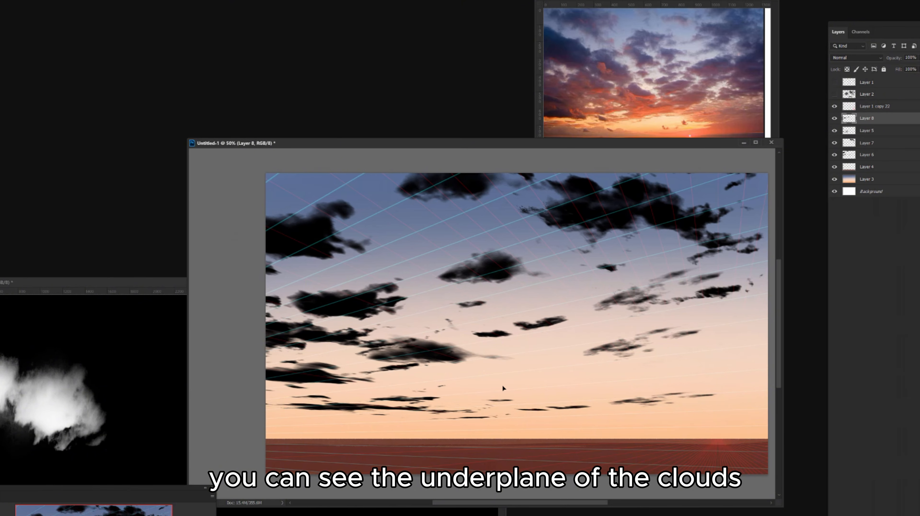
{"action": "mouse_move", "coordinate": [502, 385]}
{"action": "left_mouse_down"}
{"action": "mouse_move", "coordinate": [552, 339]}
{"action": "mouse_move", "coordinate": [505, 338]}
{"action": "mouse_move", "coordinate": [409, 435]}
{"action": "left_mouse_up"}
{"action": "left_click_drag", "start_coordinate": [618, 353], "coordinate": [553, 370]}
Paste a mirrored cloud cluster as Layer 9, distort it in perspective, and position it across the central sky
{"action": "left_click", "coordinate": [170, 383]}
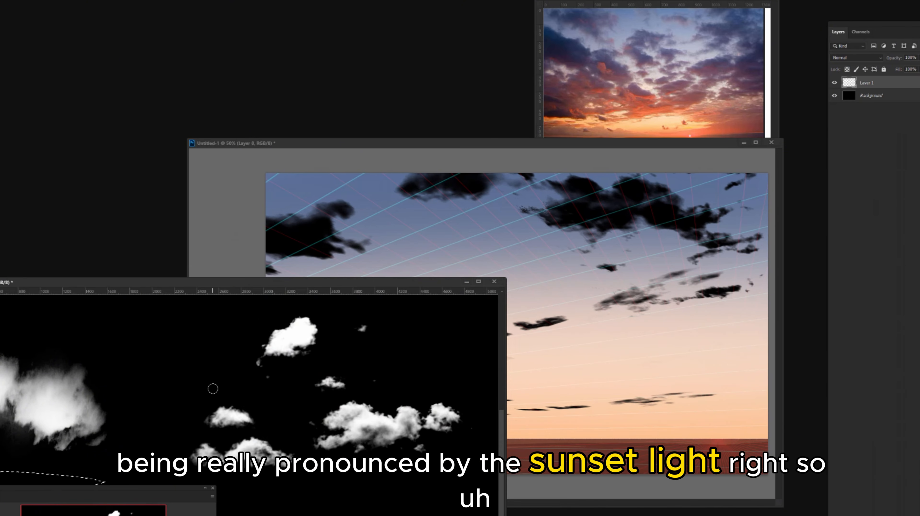
{"action": "left_click", "coordinate": [535, 368]}
{"action": "key", "text": "ctrl+v"}
{"action": "key", "text": "ctrl+t"}
{"action": "right_click", "coordinate": [493, 369]}
{"action": "left_click", "coordinate": [513, 509]}
{"action": "left_click_drag", "start_coordinate": [310, 222], "coordinate": [165, 271]}
{"action": "left_click_drag", "start_coordinate": [640, 222], "coordinate": [638, 144]}
{"action": "left_click_drag", "start_coordinate": [682, 417], "coordinate": [706, 407]}
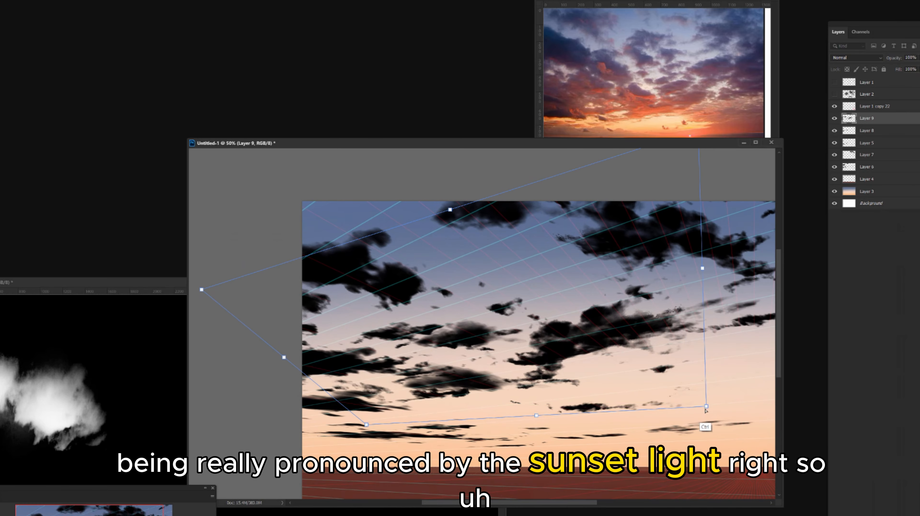
{"action": "key", "text": "Return"}
{"action": "left_click_drag", "start_coordinate": [636, 368], "coordinate": [573, 395]}
Duplicate the Layer 9 clouds twice and distort a copy to thicken the cloud mass in the left half
{"action": "key", "text": "ctrl+j"}
{"action": "key", "text": "ctrl+j"}
{"action": "key", "text": "ctrl+t"}
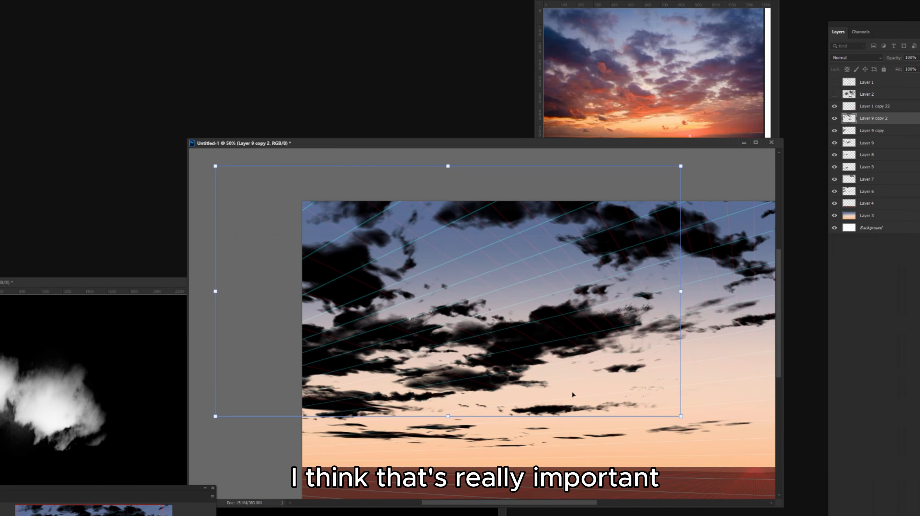
{"action": "left_click_drag", "start_coordinate": [413, 329], "coordinate": [452, 327]}
{"action": "left_click_drag", "start_coordinate": [486, 415], "coordinate": [504, 356], "text": "ctrl"}
{"action": "left_click_drag", "start_coordinate": [506, 325], "coordinate": [466, 354]}
{"action": "key", "text": "Return"}
Make further copies of the Layer 9 clouds and place them lower in the sky toward the left
{"action": "left_click_drag", "start_coordinate": [464, 299], "coordinate": [451, 404], "text": "alt"}
{"action": "key", "text": "ctrl+j"}
{"action": "key", "text": "ctrl+t"}
{"action": "left_click_drag", "start_coordinate": [451, 404], "coordinate": [376, 404]}
{"action": "key", "text": "Return"}
Paste a mirrored cloud cluster as Layer 10 and distort it into the lower-right sky above the horizon
{"action": "key", "text": "ctrl+minus"}
{"action": "left_click_drag", "start_coordinate": [317, 143], "coordinate": [398, 133]}
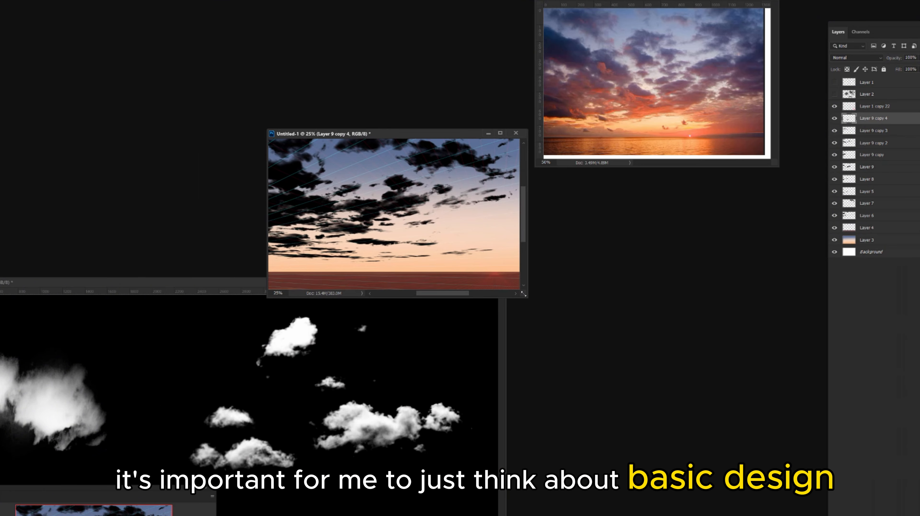
{"action": "left_click_drag", "start_coordinate": [523, 293], "coordinate": [713, 378]}
{"action": "key", "text": "ctrl+v"}
{"action": "key", "text": "ctrl+t"}
{"action": "right_click", "coordinate": [523, 252]}
{"action": "left_click", "coordinate": [545, 432]}
{"action": "left_click_drag", "start_coordinate": [550, 197], "coordinate": [542, 246]}
{"action": "left_click_drag", "start_coordinate": [466, 246], "coordinate": [419, 258]}
{"action": "left_click_drag", "start_coordinate": [616, 247], "coordinate": [694, 225]}
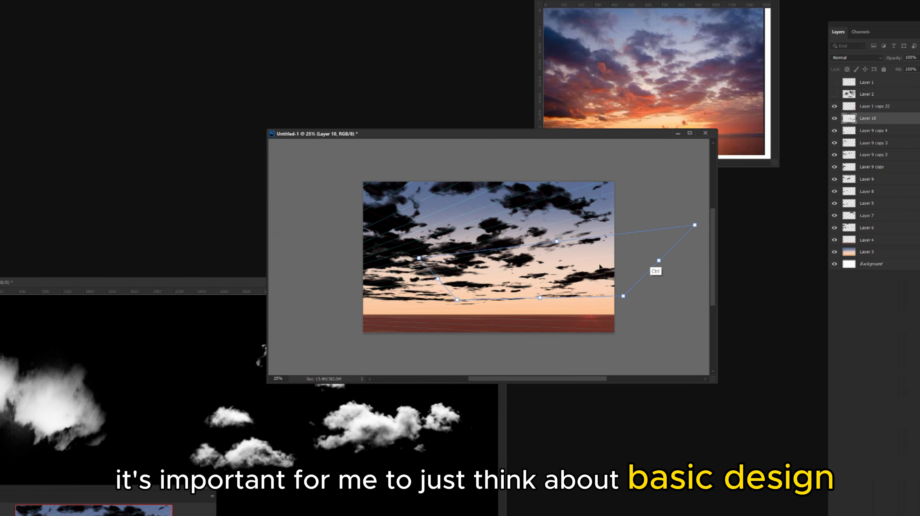
{"action": "left_click_drag", "start_coordinate": [599, 266], "coordinate": [616, 274]}
{"action": "key", "text": "Return"}
Group all the cloud layers from Layer 10 down to Layer 6
{"action": "left_click", "coordinate": [255, 283]}
{"action": "left_click", "coordinate": [361, 253]}
{"action": "left_click", "coordinate": [867, 226], "text": "shift"}
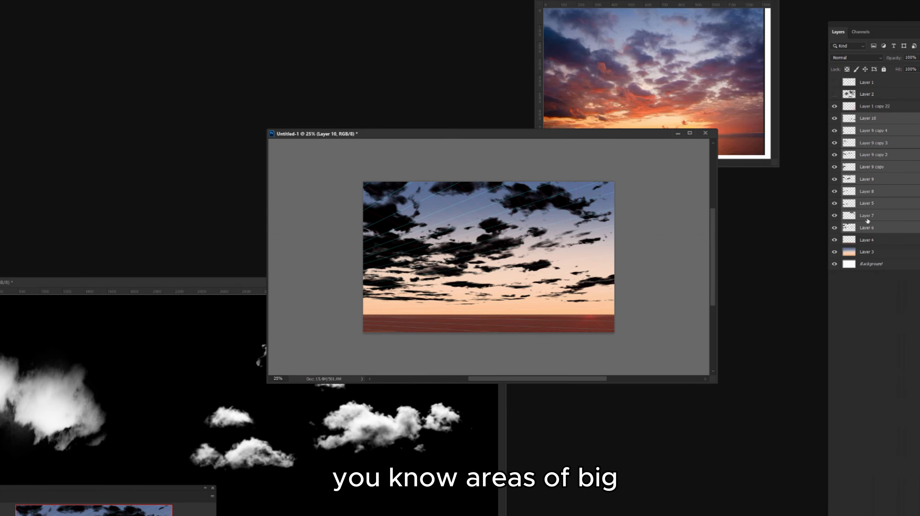
{"action": "key", "text": "ctrl+e"}
{"action": "key", "text": "ctrl+z"}
{"action": "left_click", "coordinate": [867, 227], "text": "shift"}
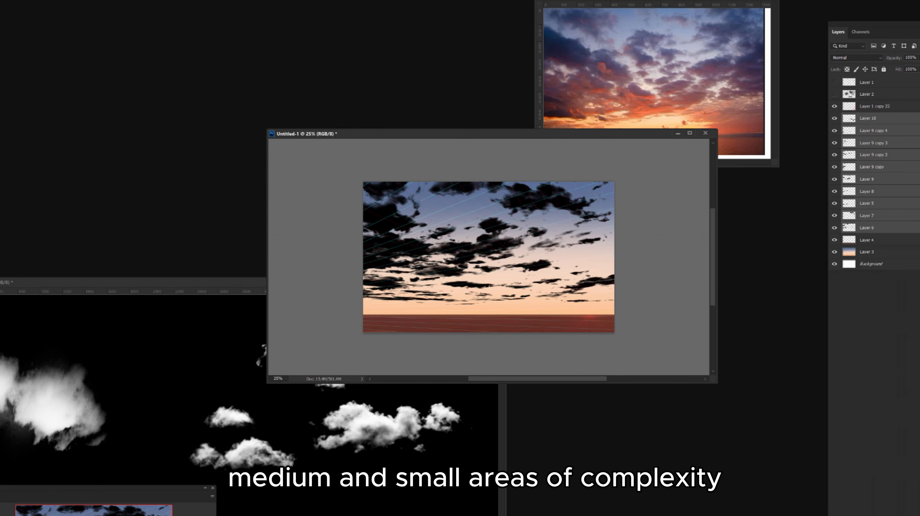
{"action": "key", "text": "ctrl+g"}
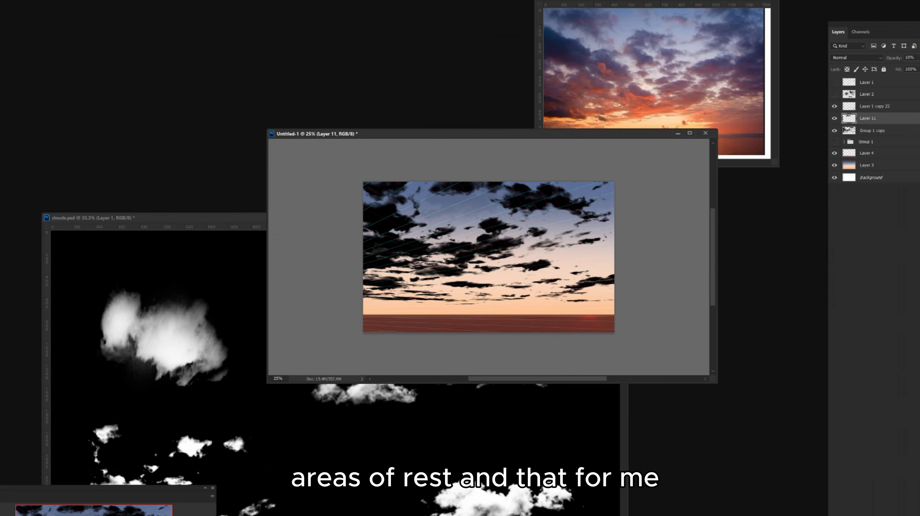
Transform the Layer 11 clouds over the upper-left sky, then duplicate and reshape a copy to build a large dark mass
{"action": "key", "text": "ctrl+t"}
{"action": "left_click_drag", "start_coordinate": [456, 192], "coordinate": [405, 196]}
{"action": "key", "text": "Return"}
{"action": "key", "text": "ctrl+j"}
{"action": "key", "text": "ctrl+t"}
{"action": "left_click_drag", "start_coordinate": [478, 163], "coordinate": [492, 177]}
{"action": "left_click_drag", "start_coordinate": [474, 208], "coordinate": [422, 288]}
{"action": "key", "text": "Return"}
Paste another cloud piece as Layer 12 and flatten it into the low left sky near the horizon
{"action": "key", "text": "ctrl+v"}
{"action": "key", "text": "ctrl+t"}
{"action": "left_click_drag", "start_coordinate": [490, 269], "coordinate": [490, 285]}
{"action": "left_click_drag", "start_coordinate": [446, 293], "coordinate": [439, 301]}
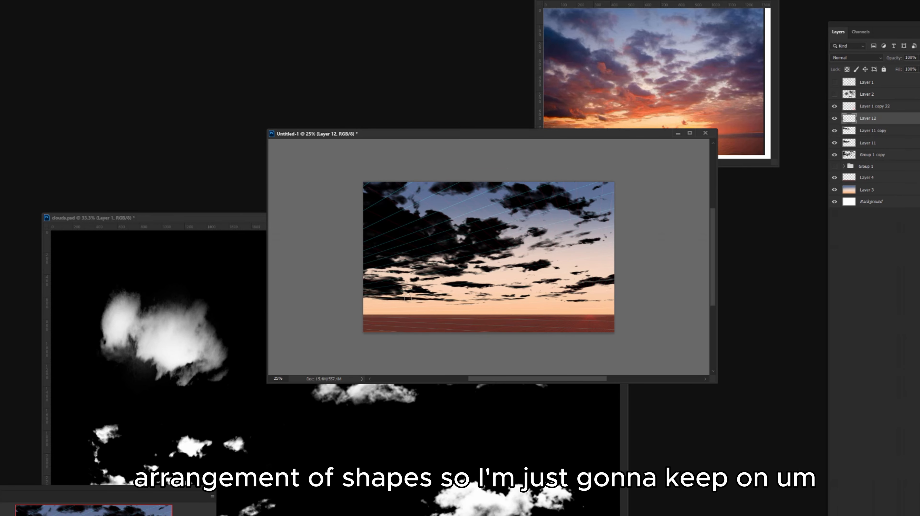
Copy the lower clouds from clouds.psd into the sky painting and squash them into a thin strip above the horizon
{"action": "left_click", "coordinate": [527, 421]}
{"action": "left_click_drag", "start_coordinate": [402, 442], "coordinate": [613, 486]}
{"action": "key", "text": "ctrl+c"}
{"action": "key", "text": "ctrl+Tab"}
{"action": "key", "text": "ctrl+v"}
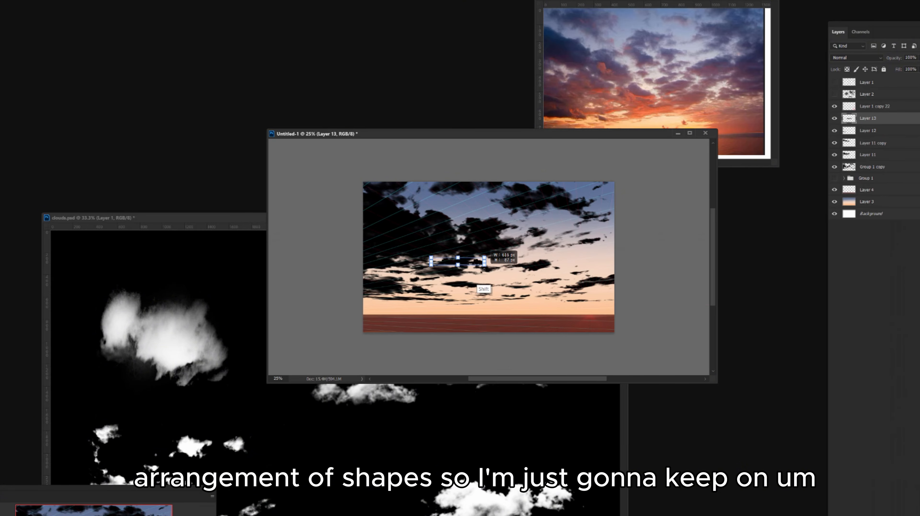
{"action": "left_click_drag", "start_coordinate": [532, 270], "coordinate": [477, 291]}
{"action": "key", "text": "ctrl+t"}
{"action": "left_click_drag", "start_coordinate": [386, 272], "coordinate": [430, 270]}
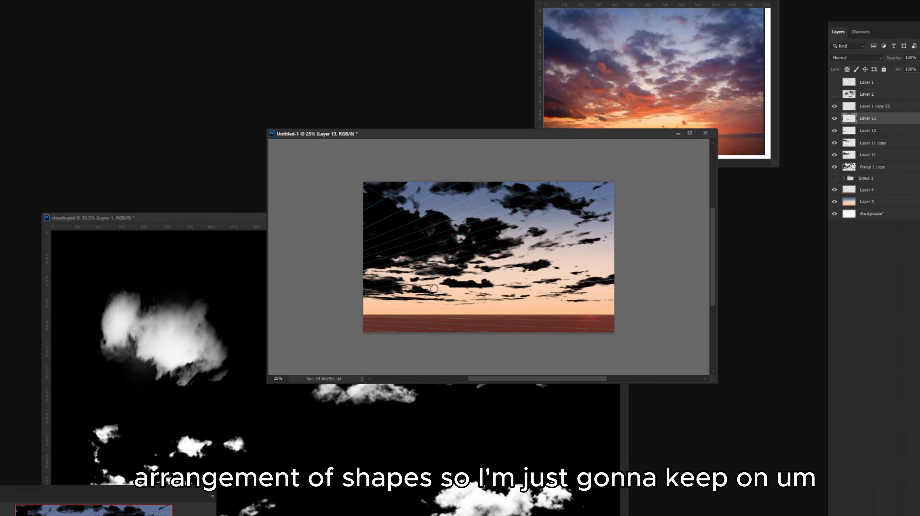
Copy a large cloud from clouds.psd, invert it to black, lower its layer near Layer 4, and shift it left along the horizon
{"action": "key", "text": "ctrl+Tab"}
{"action": "left_click_drag", "start_coordinate": [559, 456], "coordinate": [532, 449]}
{"action": "key", "text": "ctrl+c"}
{"action": "key", "text": "ctrl+Tab"}
{"action": "key", "text": "ctrl+v"}
{"action": "left_click_drag", "start_coordinate": [487, 256], "coordinate": [575, 313]}
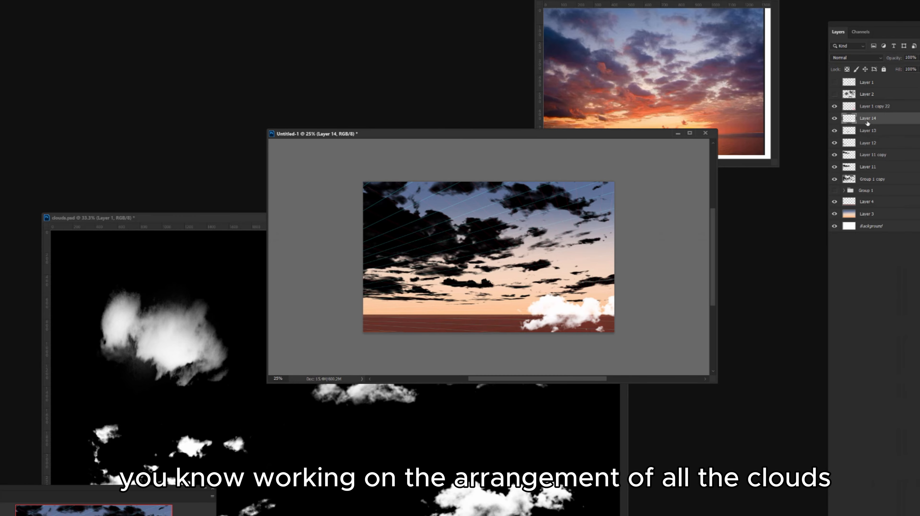
{"action": "key", "text": "ctrl+i"}
{"action": "left_click_drag", "start_coordinate": [866, 119], "coordinate": [869, 202]}
{"action": "left_click_drag", "start_coordinate": [646, 302], "coordinate": [409, 308]}
{"action": "key", "text": "Return"}
Transform the copy of the Layer 14 cloud down to the lower left and return to clouds.psd
{"action": "key", "text": "ctrl+Tab"}
{"action": "left_click", "coordinate": [684, 222]}
{"action": "key", "text": "ctrl+t"}
{"action": "left_click_drag", "start_coordinate": [506, 286], "coordinate": [417, 331]}
{"action": "key", "text": "Return"}
{"action": "key", "text": "ctrl+Tab"}
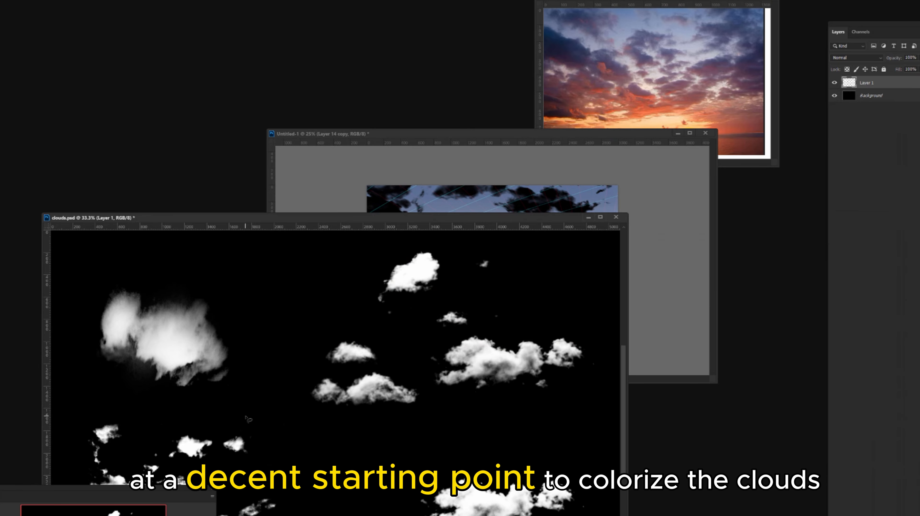
Copy another cloud from clouds.psd into the sky painting and transform it toward the right side of the sky near the horizon
{"action": "key", "text": "ctrl+c"}
{"action": "key", "text": "ctrl+Tab"}
{"action": "key", "text": "ctrl+v"}
{"action": "key", "text": "ctrl+t"}
{"action": "mouse_move", "coordinate": [419, 289]}
{"action": "left_mouse_down"}
{"action": "mouse_move", "coordinate": [483, 308]}
{"action": "mouse_move", "coordinate": [592, 311]}
{"action": "left_mouse_up"}
{"action": "key", "text": "ctrl+Tab"}
{"action": "key", "text": "ctrl+Tab"}
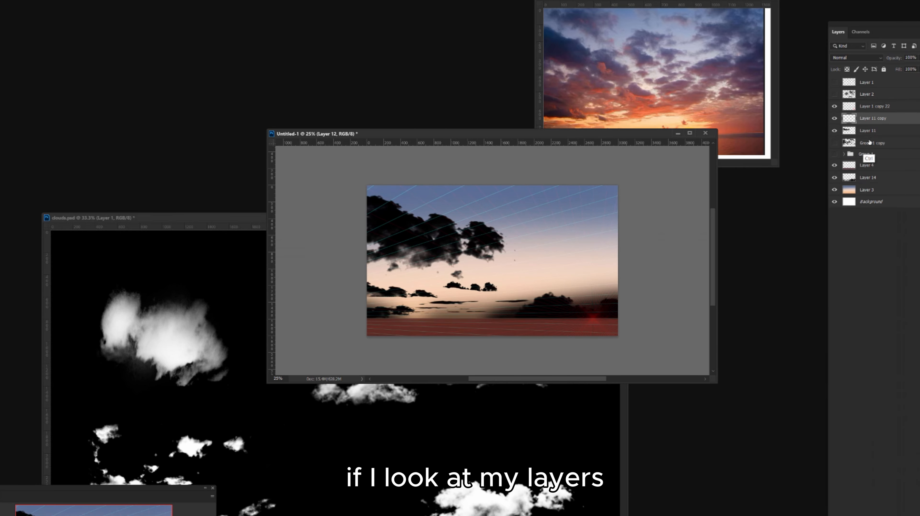
Toggle the cloud layers to check them, show Group 1 copy, and hide the perspective grid layer, Layer 1 copy 22
{"action": "left_click", "coordinate": [834, 118]}
{"action": "left_click", "coordinate": [834, 118]}
{"action": "left_click", "coordinate": [834, 130]}
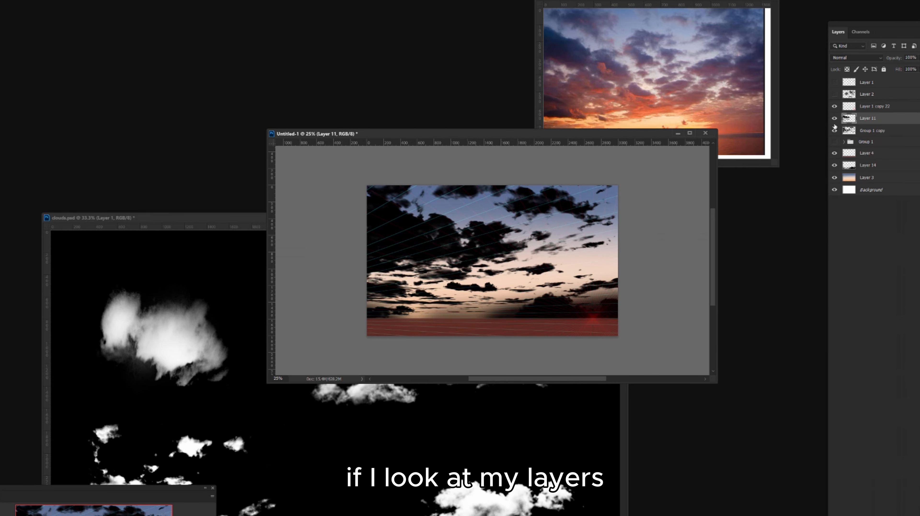
{"action": "left_click", "coordinate": [834, 106]}
{"action": "key", "text": "ctrl+plus"}
{"action": "key", "text": "ctrl+BackSpace"}
{"action": "key", "text": "ctrl+z"}
{"action": "key", "text": "ctrl+plus"}
{"action": "left_click_drag", "start_coordinate": [631, 134], "coordinate": [626, 159]}
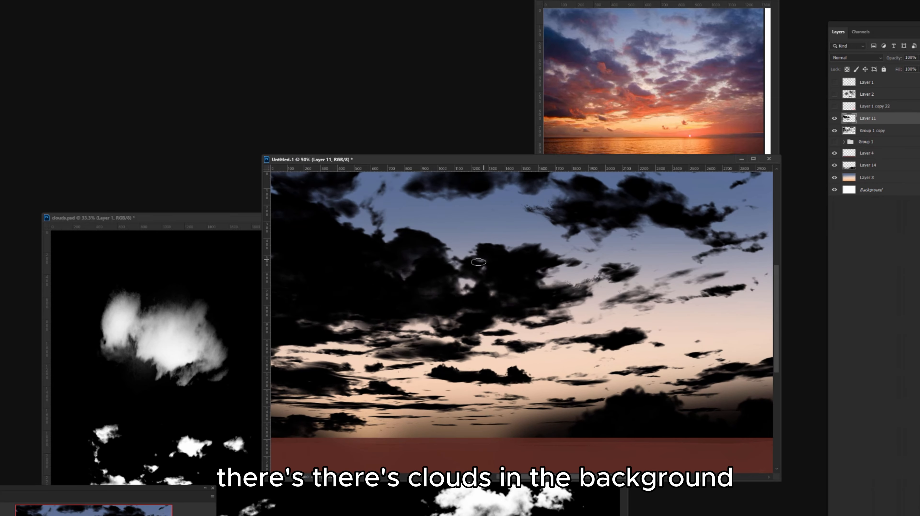
Fill a new layer clipped to Group 1 copy with dark blue sampled from the sunset reference's clouds
{"action": "left_click", "coordinate": [566, 45], "text": "alt"}
{"action": "left_click", "coordinate": [869, 129]}
{"action": "key", "text": "g"}
{"action": "left_click", "coordinate": [470, 217]}
{"action": "key", "text": "ctrl+z"}
{"action": "key", "text": "ctrl+alt+shift+n"}
{"action": "key", "text": "ctrl+alt+g"}
{"action": "left_click", "coordinate": [516, 305]}
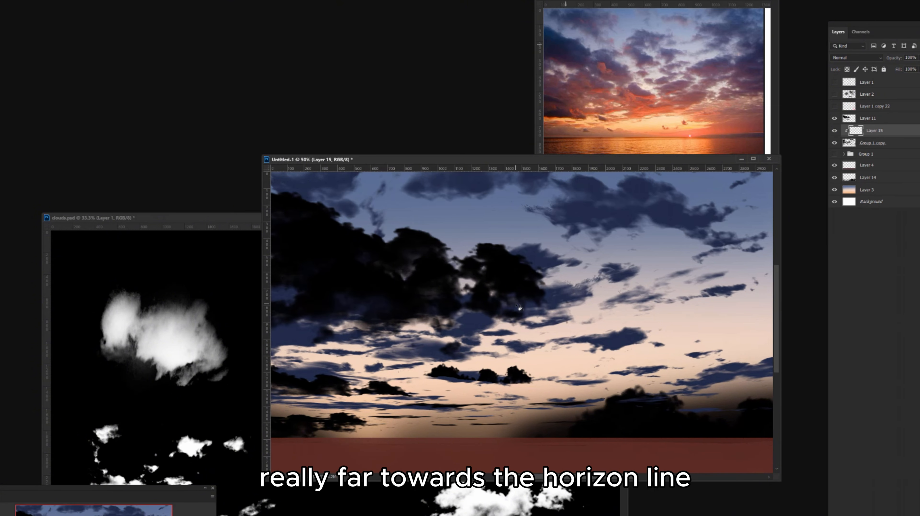
Hide Layer 11 and Layer 14, and paint warm reddish mauve over the lower scattered clouds with a much larger brush
{"action": "left_click", "coordinate": [835, 118]}
{"action": "left_click", "coordinate": [834, 177]}
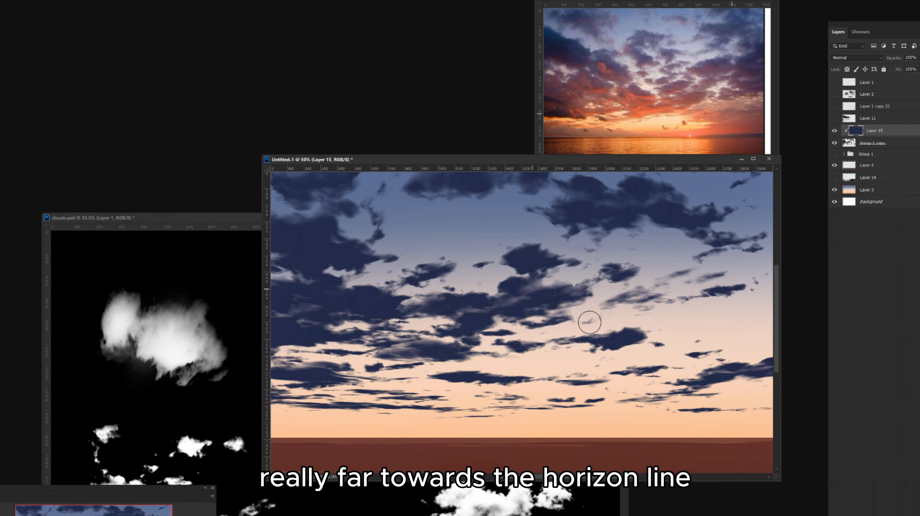
{"action": "key", "text": "bracketright"}
{"action": "key", "text": "bracketright"}
{"action": "key", "text": "bracketright"}
{"action": "key", "text": "bracketright"}
{"action": "key", "text": "bracketright"}
{"action": "key", "text": "bracketright"}
{"action": "key", "text": "bracketright"}
{"action": "key", "text": "bracketright"}
{"action": "mouse_move", "coordinate": [661, 402]}
{"action": "left_mouse_down"}
{"action": "mouse_move", "coordinate": [739, 382]}
{"action": "mouse_move", "coordinate": [253, 363]}
{"action": "mouse_move", "coordinate": [667, 305]}
{"action": "left_mouse_up"}
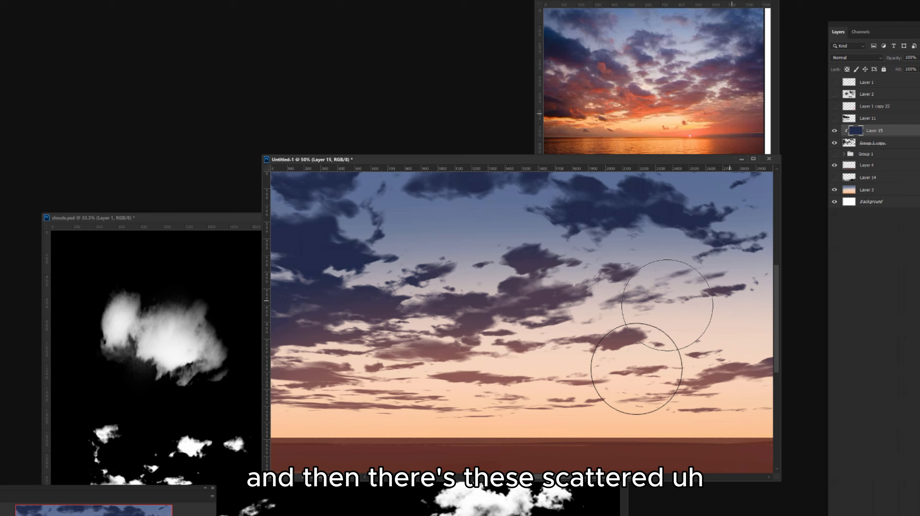
Add a layer clipped to Layer 14 and paint its horizon clouds with orange-red tones sampled from the sunset reference
{"action": "left_click", "coordinate": [900, 183]}
{"action": "key", "text": "ctrl+alt+shift+n"}
{"action": "key", "text": "ctrl+alt+g"}
{"action": "mouse_move", "coordinate": [790, 419]}
{"action": "left_mouse_down"}
{"action": "mouse_move", "coordinate": [668, 406]}
{"action": "mouse_move", "coordinate": [325, 430]}
{"action": "left_mouse_up"}
{"action": "left_click", "coordinate": [749, 116], "text": "alt"}
{"action": "mouse_move", "coordinate": [441, 429]}
{"action": "left_mouse_down"}
{"action": "mouse_move", "coordinate": [682, 390]}
{"action": "mouse_move", "coordinate": [681, 412]}
{"action": "left_mouse_up"}
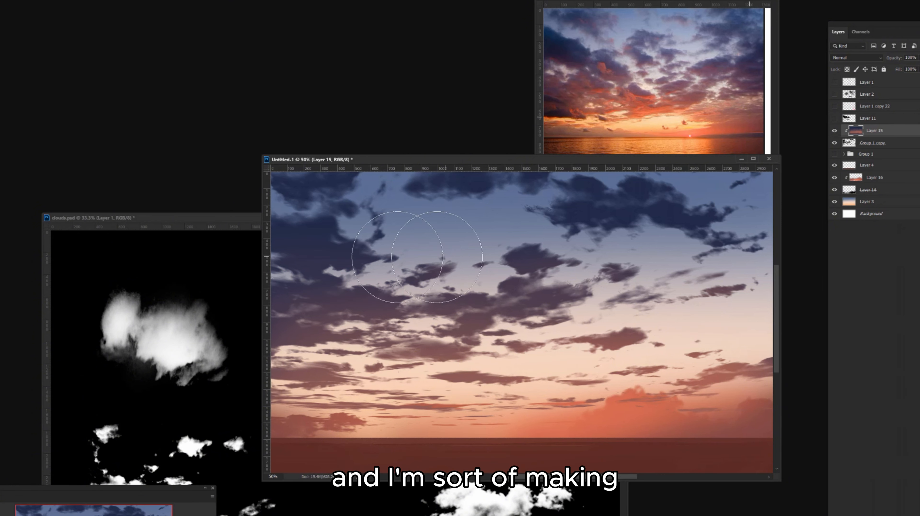
Show Layer 11, move it beneath Group 1 copy, and add a new layer clipped to it
{"action": "left_click", "coordinate": [835, 118]}
{"action": "left_click_drag", "start_coordinate": [867, 118], "coordinate": [874, 142]}
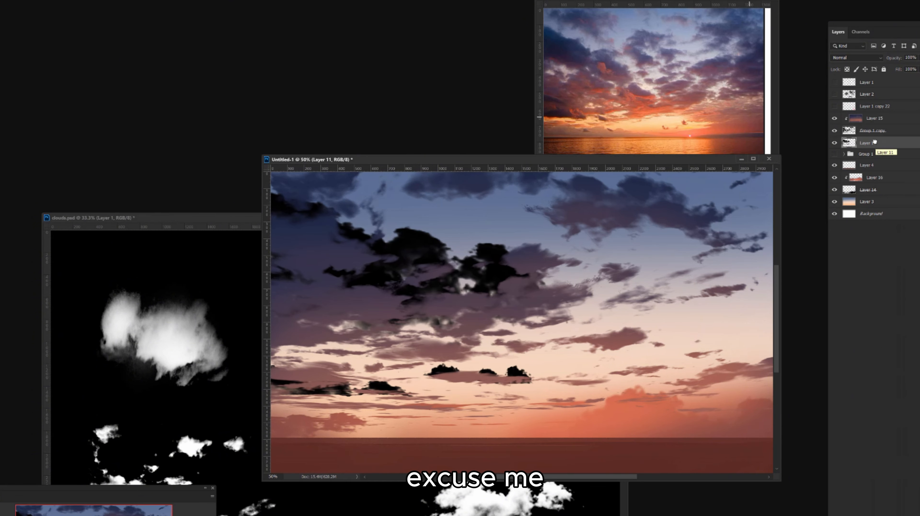
{"action": "key", "text": "ctrl+shift+alt+n"}
{"action": "left_click", "coordinate": [858, 149], "text": "alt"}
Paint the black Layer 11 clouds with blue-violet in the upper sky and reddish mauve in the lower clouds
{"action": "left_click_drag", "start_coordinate": [422, 253], "coordinate": [308, 245]}
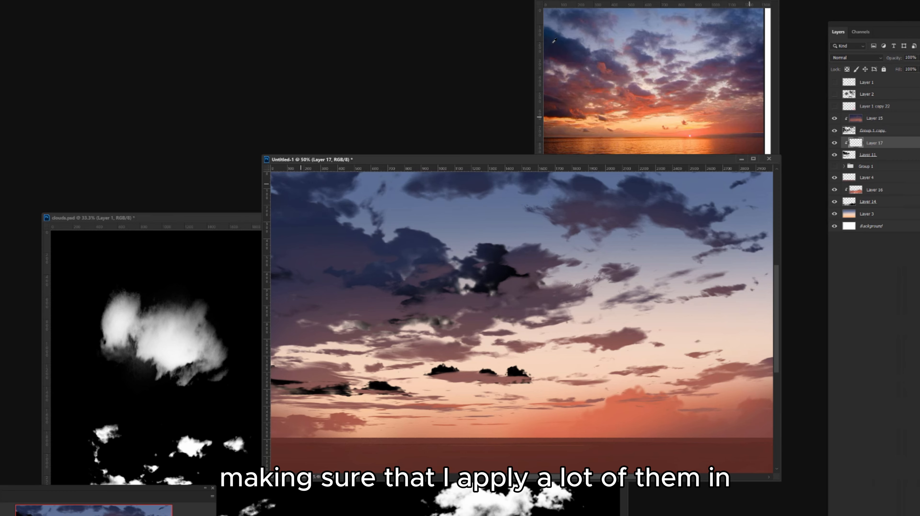
{"action": "mouse_move", "coordinate": [288, 204]}
{"action": "left_mouse_down"}
{"action": "mouse_move", "coordinate": [390, 205]}
{"action": "mouse_move", "coordinate": [376, 232]}
{"action": "left_mouse_up"}
{"action": "left_click_drag", "start_coordinate": [427, 269], "coordinate": [513, 274]}
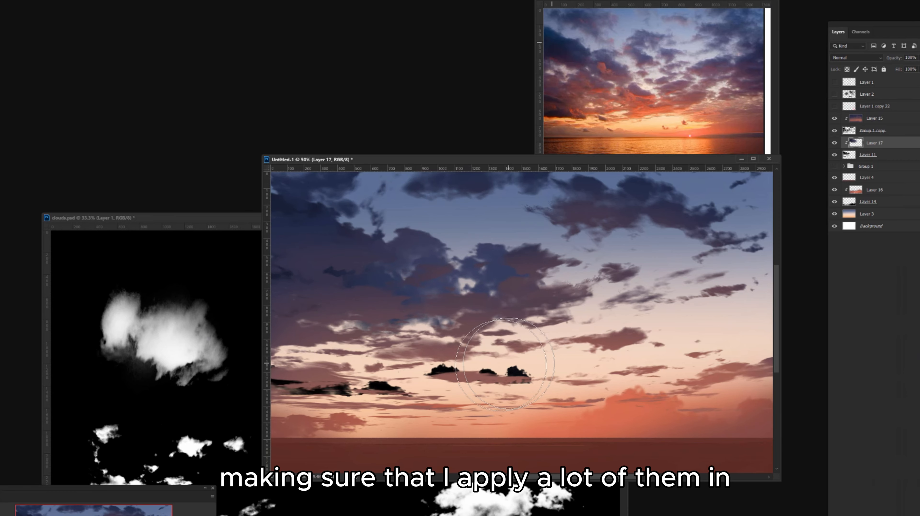
{"action": "left_click_drag", "start_coordinate": [504, 364], "coordinate": [560, 370]}
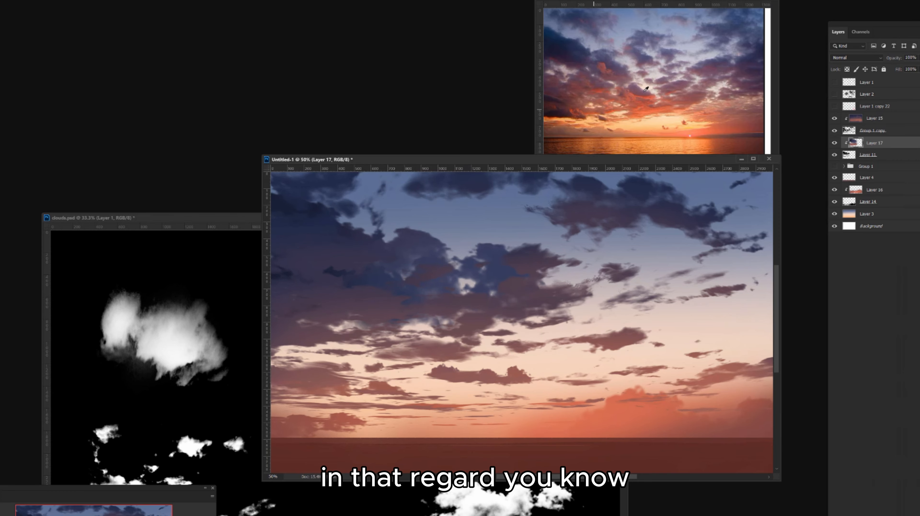
Reduce the brush size on the Color Dodge layer and paint a small sun glow just above the horizon
{"action": "left_click", "coordinate": [874, 129]}
{"action": "left_click", "coordinate": [876, 119]}
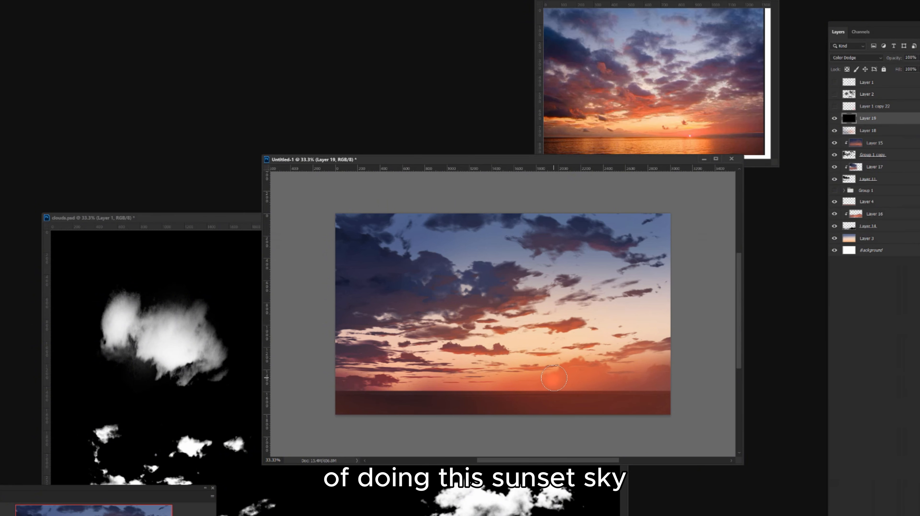
{"action": "key", "text": "bracketleft"}
{"action": "key", "text": "bracketleft"}
{"action": "key", "text": "bracketleft"}
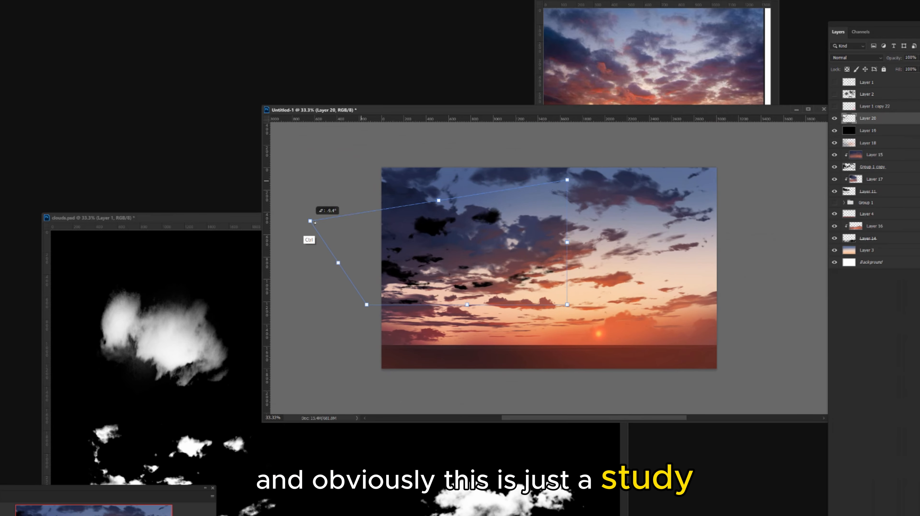
Distort the dark cloud shapes on Layer 20 in perspective across the sky
{"action": "left_click_drag", "start_coordinate": [286, 248], "coordinate": [677, 220]}
{"action": "key", "text": "Return"}
{"action": "key", "text": "ctrl+plus"}
Color the Layer 20 clouds with tones sampled from the sunset reference and the surrounding painted sky
{"action": "left_click", "coordinate": [575, 44], "text": "alt"}
{"action": "mouse_move", "coordinate": [336, 245]}
{"action": "left_mouse_down"}
{"action": "mouse_move", "coordinate": [433, 197]}
{"action": "mouse_move", "coordinate": [624, 284]}
{"action": "left_mouse_up"}
{"action": "mouse_move", "coordinate": [311, 226]}
{"action": "left_mouse_down"}
{"action": "mouse_move", "coordinate": [415, 249]}
{"action": "mouse_move", "coordinate": [451, 330]}
{"action": "left_mouse_up"}
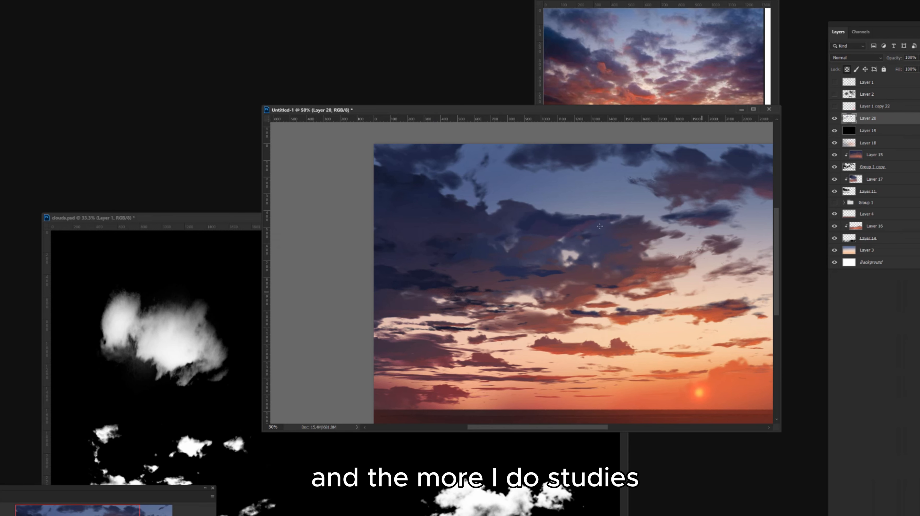
{"action": "left_click", "coordinate": [566, 223], "text": "alt"}
{"action": "left_click_drag", "start_coordinate": [557, 232], "coordinate": [595, 222]}
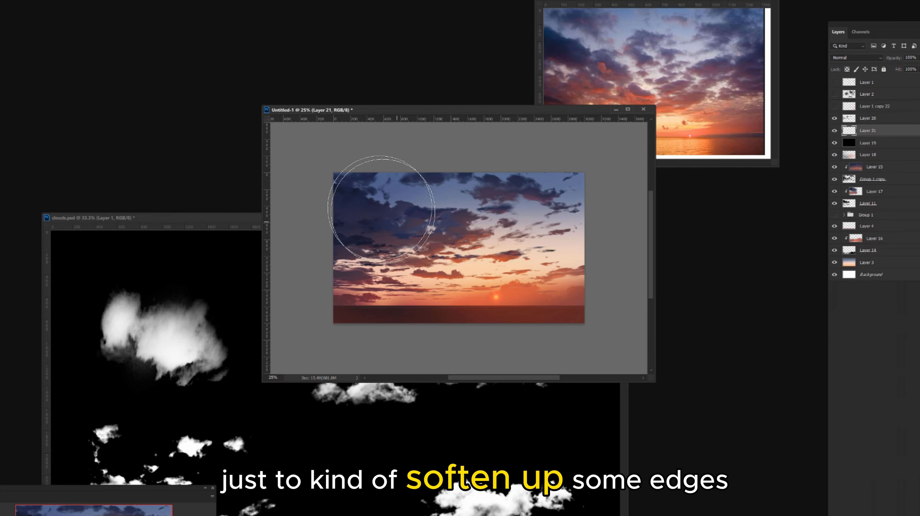
Add a new layer in Screen mode and paint a soft glow over the sky with a large soft brush
{"action": "key", "text": "ctrl+shift+alt+n"}
{"action": "left_click", "coordinate": [856, 58]}
{"action": "left_click", "coordinate": [842, 108]}
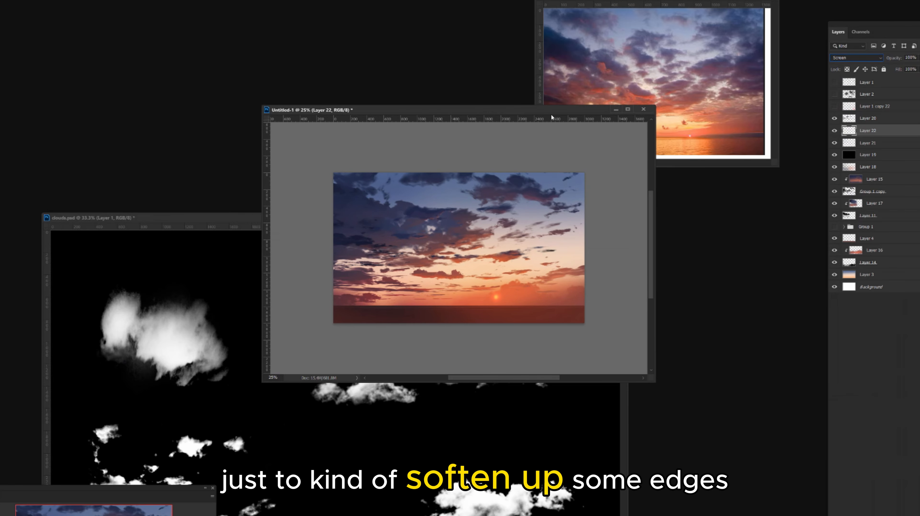
{"action": "mouse_move", "coordinate": [412, 217]}
{"action": "left_mouse_down"}
{"action": "mouse_move", "coordinate": [489, 197]}
{"action": "mouse_move", "coordinate": [490, 170]}
{"action": "left_mouse_up"}
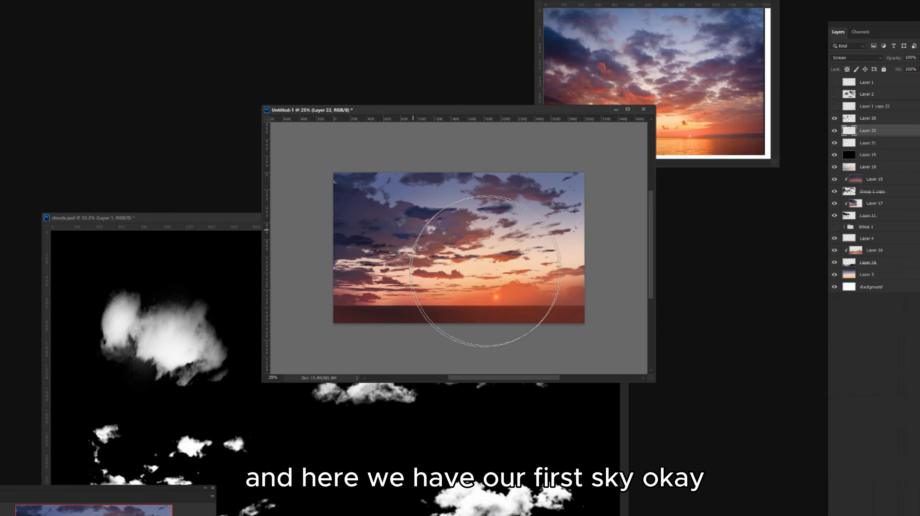
Add a new layer above Layer 20, then reselect Layer 20
{"action": "key", "text": "ctrl+plus"}
{"action": "key", "text": "ctrl+shift+alt+n"}
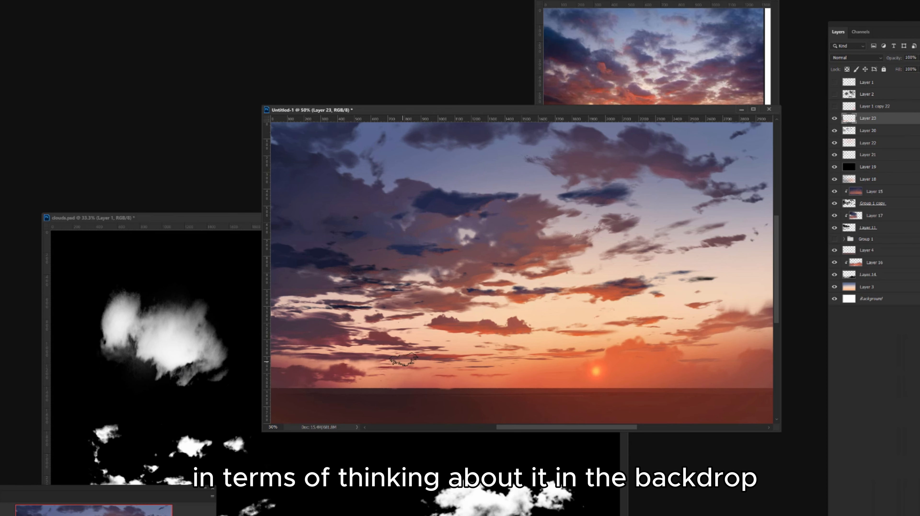
{"action": "left_click", "coordinate": [839, 131]}
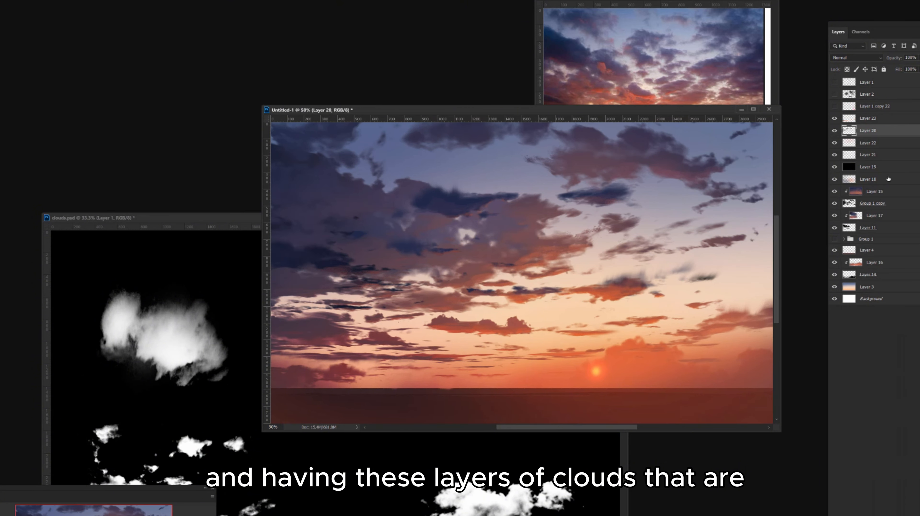
Move the finished sunset painting out of the way and open the CLK-pano-big photo from the sky demo folder
{"action": "key", "text": "ctrl+minus"}
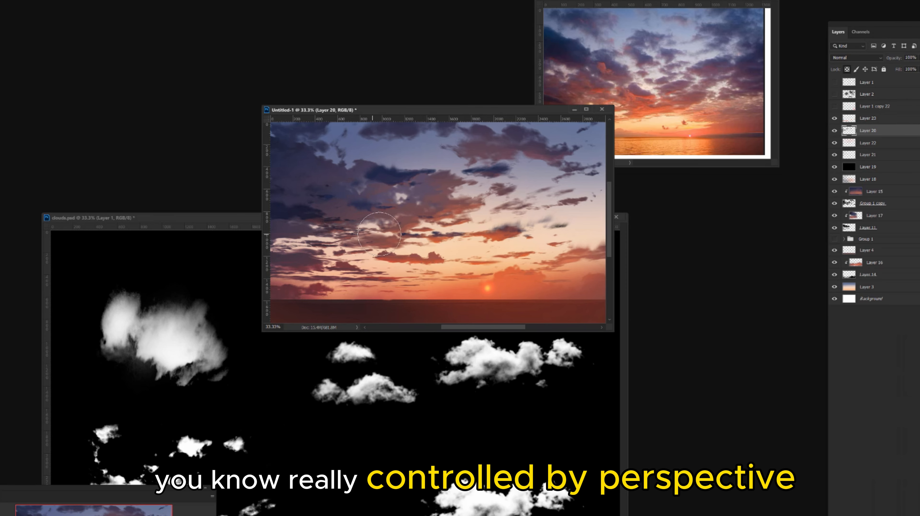
{"action": "left_click_drag", "start_coordinate": [610, 328], "coordinate": [804, 437]}
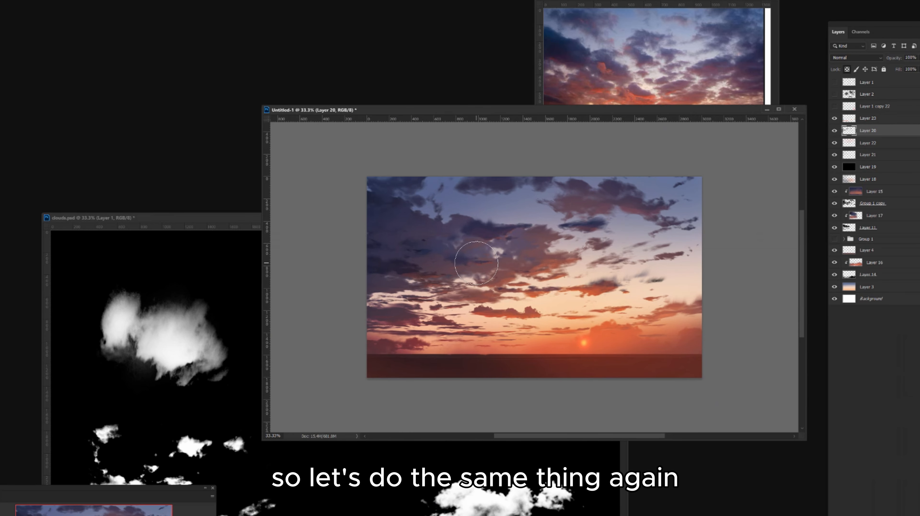
{"action": "key", "text": "ctrl+minus"}
{"action": "left_click_drag", "start_coordinate": [448, 109], "coordinate": [227, 0]}
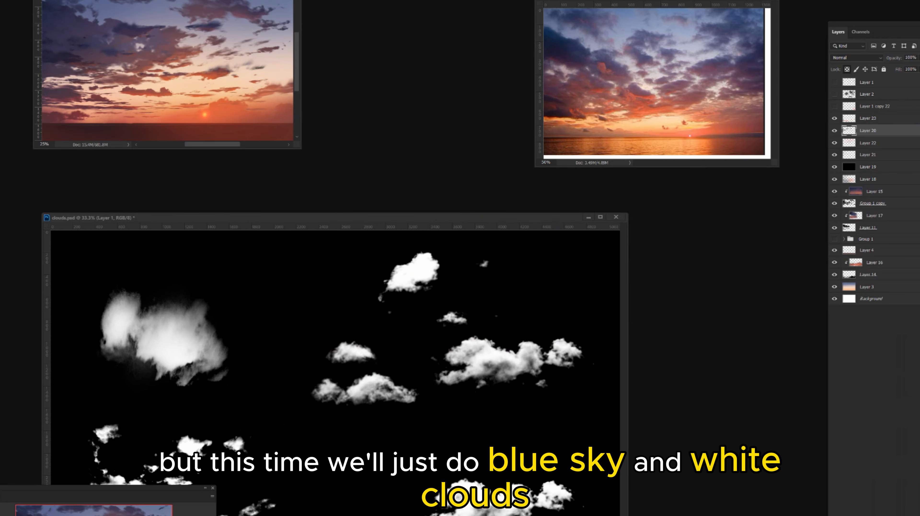
{"action": "left_click_drag", "start_coordinate": [300, 148], "coordinate": [327, 167]}
{"action": "key", "text": "alt+Tab"}
{"action": "left_click", "coordinate": [598, 100]}
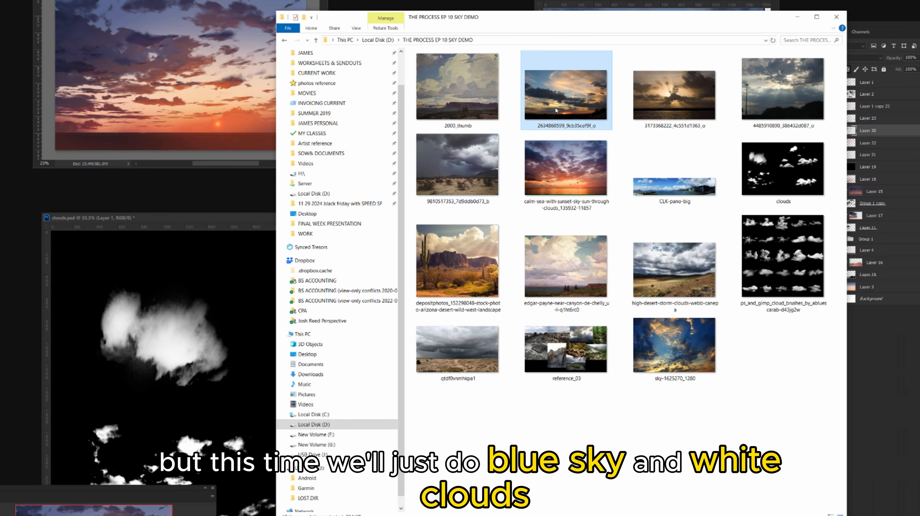
{"action": "double_click", "coordinate": [674, 186]}
Create a new 3000 x 1800 px document at 300 ppi and arrange its window beside clouds.psd
{"action": "key", "text": "ctrl+n"}
{"action": "left_click", "coordinate": [433, 282]}
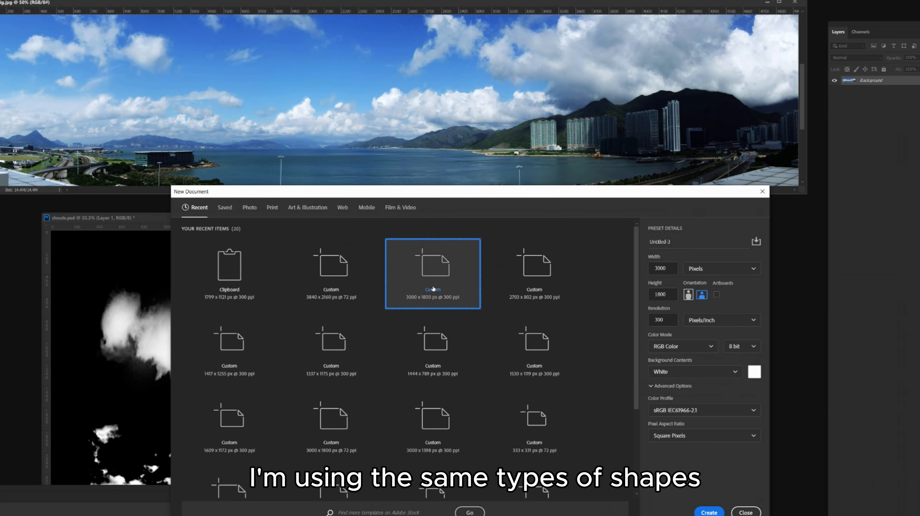
{"action": "double_click", "coordinate": [433, 289]}
{"action": "left_click_drag", "start_coordinate": [289, 10], "coordinate": [651, 234]}
{"action": "left_click_drag", "start_coordinate": [715, 450], "coordinate": [781, 515]}
Paint a blue-to-white sky gradient with a large soft brush, sampling the blue from the panorama reference
{"action": "key", "text": "bracketright"}
{"action": "key", "text": "bracketright"}
{"action": "key", "text": "bracketright"}
{"action": "mouse_move", "coordinate": [406, 293]}
{"action": "left_mouse_down"}
{"action": "mouse_move", "coordinate": [690, 295]}
{"action": "mouse_move", "coordinate": [407, 321]}
{"action": "left_mouse_up"}
{"action": "key", "text": "bracketright"}
{"action": "key", "text": "bracketright"}
{"action": "left_click", "coordinate": [320, 117], "text": "alt"}
{"action": "mouse_move", "coordinate": [739, 376]}
{"action": "left_mouse_down"}
{"action": "mouse_move", "coordinate": [390, 376]}
{"action": "mouse_move", "coordinate": [702, 356]}
{"action": "left_mouse_up"}
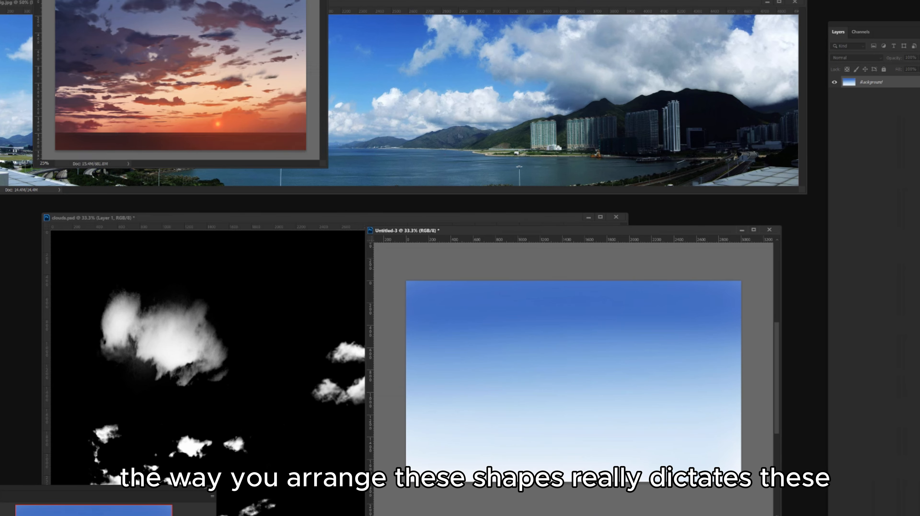
Copy the perspective grid layer, Layer 1 copy 22, from the sunset painting into the new blue sky document
{"action": "left_click", "coordinate": [181, 83]}
{"action": "left_click", "coordinate": [874, 107]}
{"action": "left_click_drag", "start_coordinate": [874, 107], "coordinate": [574, 361]}
Lasso the scattered lower-left cloud cluster in clouds.psd and paste it into the blue sky document
{"action": "left_click_drag", "start_coordinate": [232, 218], "coordinate": [348, 89]}
{"action": "left_click_drag", "start_coordinate": [253, 280], "coordinate": [441, 347]}
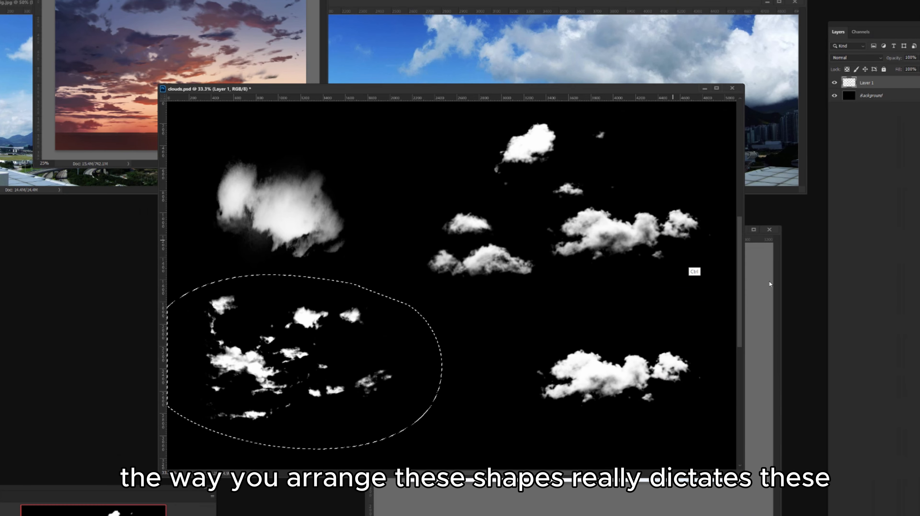
{"action": "left_click", "coordinate": [759, 274]}
{"action": "key", "text": "ctrl+v"}
Distort the pasted cloud cluster to follow the perspective grid, spreading it flat across the middle and lower sky
{"action": "key", "text": "ctrl+t"}
{"action": "left_click_drag", "start_coordinate": [476, 298], "coordinate": [372, 323]}
{"action": "left_click_drag", "start_coordinate": [685, 298], "coordinate": [758, 284]}
{"action": "left_click_drag", "start_coordinate": [719, 351], "coordinate": [794, 380]}
{"action": "left_click_drag", "start_coordinate": [780, 384], "coordinate": [860, 389]}
{"action": "left_click_drag", "start_coordinate": [366, 226], "coordinate": [262, 198]}
{"action": "left_click_drag", "start_coordinate": [353, 315], "coordinate": [267, 383]}
{"action": "mouse_move", "coordinate": [621, 384]}
{"action": "left_mouse_down"}
{"action": "mouse_move", "coordinate": [580, 389]}
{"action": "mouse_move", "coordinate": [607, 383]}
{"action": "left_mouse_up"}
{"action": "key", "text": "Return"}
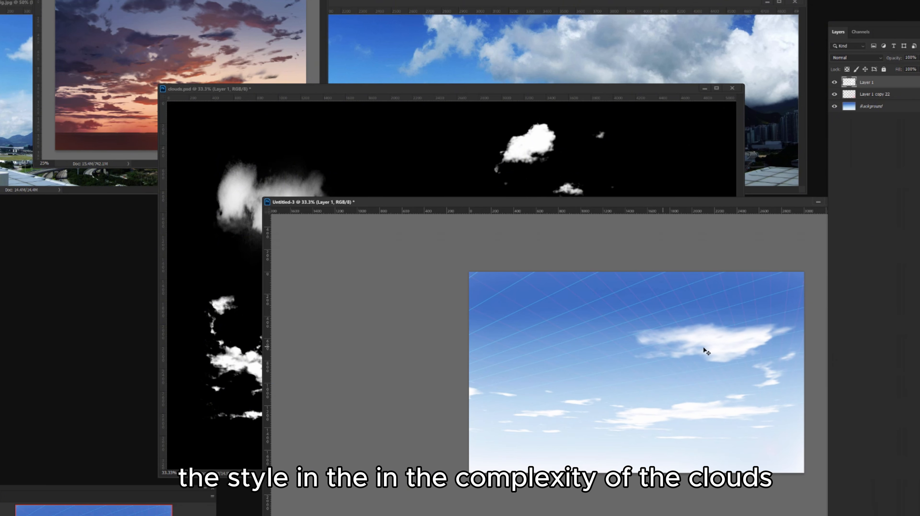
{"action": "left_click_drag", "start_coordinate": [704, 352], "coordinate": [719, 355]}
Paste another cloud piece, stretch it in perspective, flip it horizontally, and place it across the left and middle sky
{"action": "left_click", "coordinate": [614, 152]}
{"action": "left_click", "coordinate": [777, 274]}
{"action": "key", "text": "ctrl+v"}
{"action": "key", "text": "ctrl+t"}
{"action": "left_click_drag", "start_coordinate": [637, 312], "coordinate": [662, 361]}
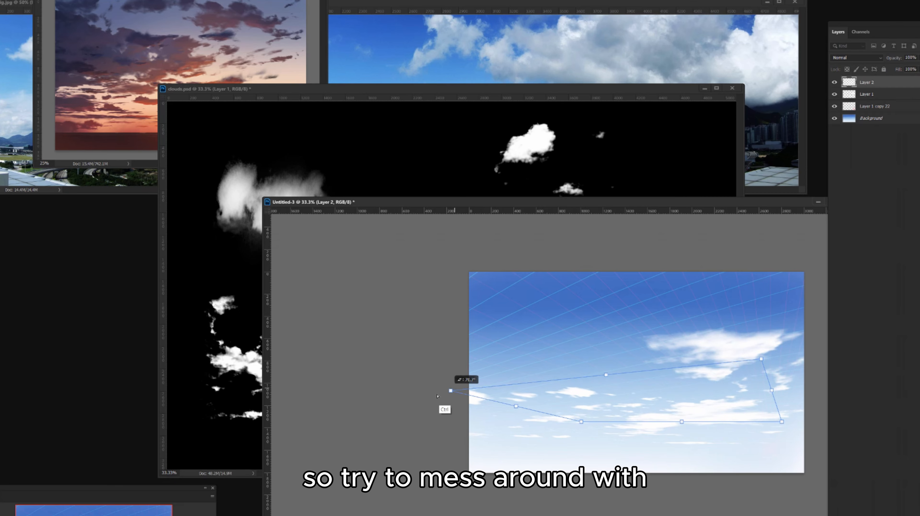
{"action": "left_click_drag", "start_coordinate": [436, 396], "coordinate": [352, 397]}
{"action": "left_click_drag", "start_coordinate": [656, 404], "coordinate": [573, 388]}
{"action": "right_click", "coordinate": [625, 383]}
{"action": "left_click", "coordinate": [651, 511]}
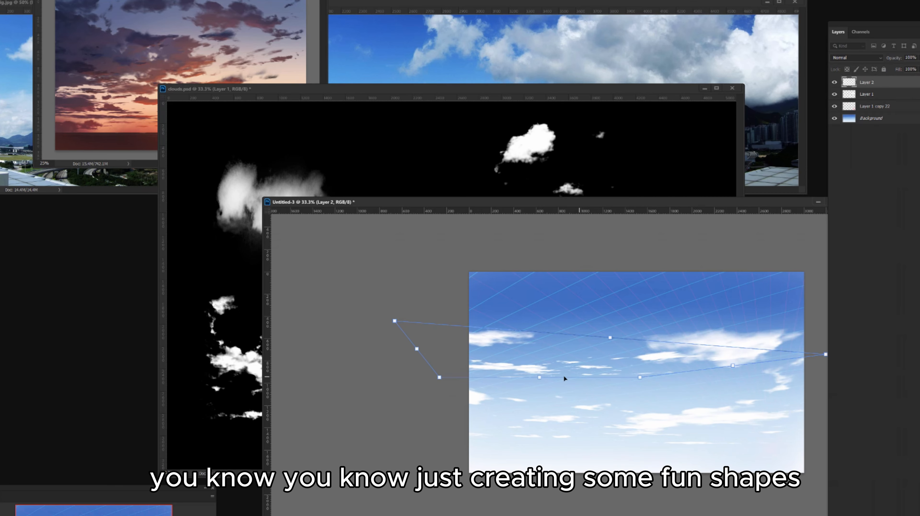
{"action": "key", "text": "Return"}
Copy a puffy cloud from clouds.psd into the blue sky and place it low at the left edge
{"action": "left_click", "coordinate": [614, 151]}
{"action": "left_click", "coordinate": [777, 326]}
{"action": "key", "text": "ctrl+v"}
{"action": "mouse_move", "coordinate": [676, 377]}
{"action": "left_mouse_down"}
{"action": "mouse_move", "coordinate": [527, 401]}
{"action": "mouse_move", "coordinate": [544, 407]}
{"action": "left_mouse_up"}
Paste another puffy cloud, move it to the lower right, and stretch and tilt it upward toward the right edge
{"action": "key", "text": "ctrl+v"}
{"action": "key", "text": "v"}
{"action": "mouse_move", "coordinate": [622, 379]}
{"action": "left_mouse_down"}
{"action": "mouse_move", "coordinate": [690, 347]}
{"action": "mouse_move", "coordinate": [681, 428]}
{"action": "left_mouse_up"}
{"action": "key", "text": "ctrl+t"}
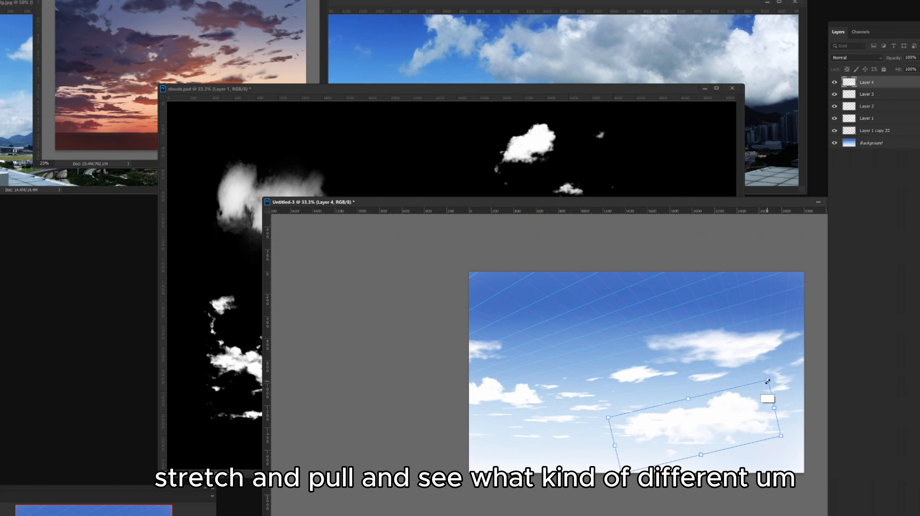
{"action": "left_click_drag", "start_coordinate": [768, 381], "coordinate": [803, 360]}
{"action": "key", "text": "Return"}
{"action": "key", "text": "e"}
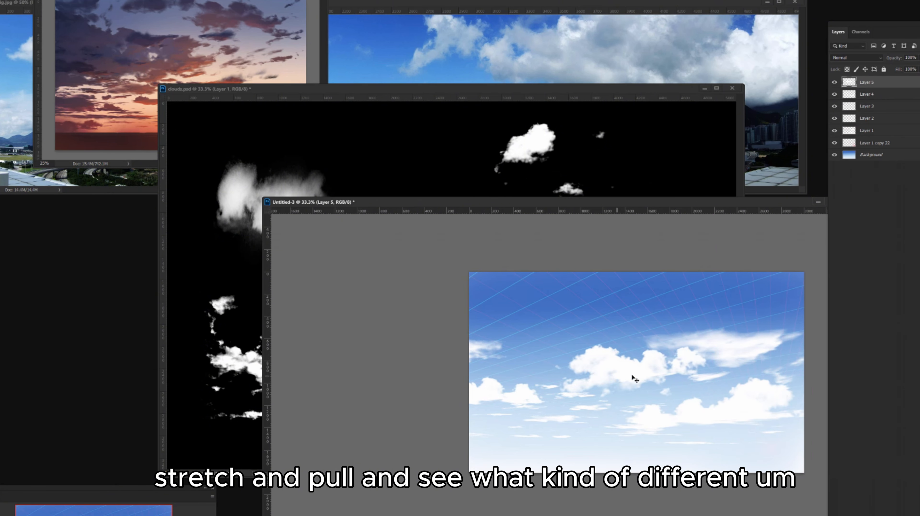
Transform the large Layer 5 cloud and move it up toward the top of the blue sky
{"action": "key", "text": "ctrl+t"}
{"action": "left_click_drag", "start_coordinate": [707, 396], "coordinate": [838, 412]}
{"action": "left_click_drag", "start_coordinate": [609, 425], "coordinate": [604, 326]}
{"action": "key", "text": "Return"}
{"action": "left_click_drag", "start_coordinate": [604, 326], "coordinate": [630, 311]}
Enlarge and distort the Layer 5 cloud into a wide perspective sweep across the upper left of the sky
{"action": "key", "text": "ctrl+t"}
{"action": "left_click_drag", "start_coordinate": [374, 215], "coordinate": [254, 250]}
{"action": "left_click_drag", "start_coordinate": [596, 369], "coordinate": [583, 407]}
{"action": "left_click_drag", "start_coordinate": [743, 249], "coordinate": [756, 210]}
{"action": "left_click_drag", "start_coordinate": [584, 407], "coordinate": [646, 323]}
{"action": "left_click_drag", "start_coordinate": [294, 276], "coordinate": [241, 288]}
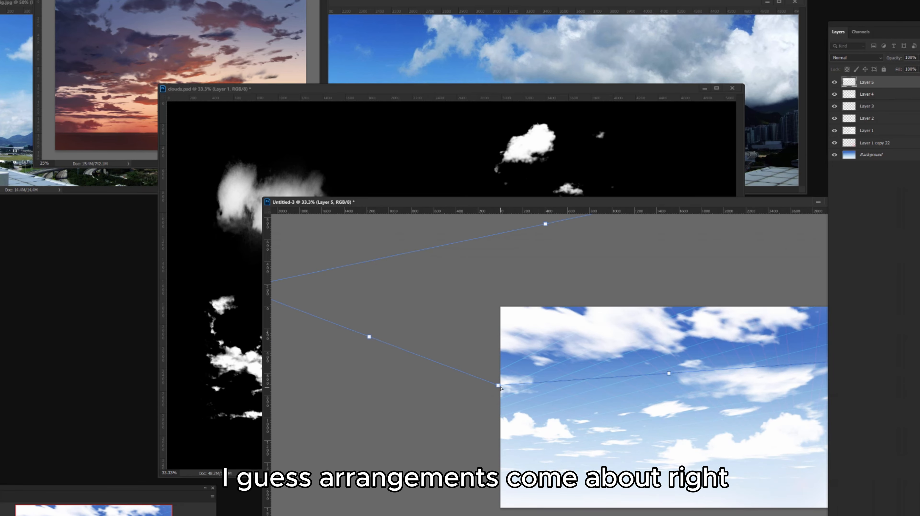
{"action": "left_click_drag", "start_coordinate": [501, 389], "coordinate": [415, 435]}
{"action": "left_click_drag", "start_coordinate": [580, 347], "coordinate": [563, 384]}
{"action": "key", "text": "Return"}
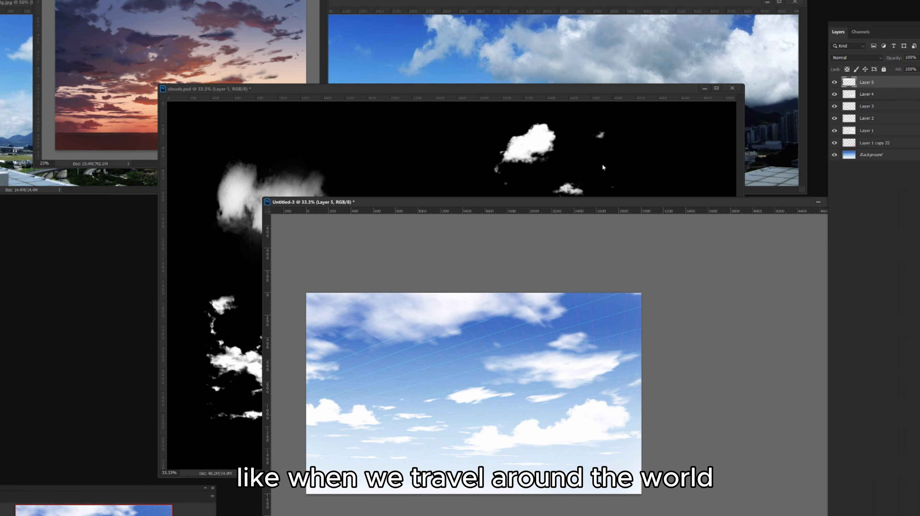
Copy another puffy cloud from clouds.psd and paste it into the blue sky
{"action": "left_click", "coordinate": [603, 165]}
{"action": "left_click_drag", "start_coordinate": [367, 286], "coordinate": [472, 360]}
{"action": "key", "text": "ctrl+v"}
Distort the pasted cloud into a large perspective shape reaching over the upper left of the sky
{"action": "key", "text": "ctrl+t"}
{"action": "right_click", "coordinate": [450, 332]}
{"action": "left_click", "coordinate": [469, 370]}
{"action": "left_click_drag", "start_coordinate": [394, 250], "coordinate": [285, 280]}
{"action": "left_click_drag", "start_coordinate": [486, 280], "coordinate": [592, 196]}
{"action": "left_click_drag", "start_coordinate": [434, 300], "coordinate": [242, 315]}
{"action": "left_click_drag", "start_coordinate": [506, 307], "coordinate": [397, 326]}
{"action": "left_click_drag", "start_coordinate": [393, 271], "coordinate": [447, 193]}
{"action": "left_click_drag", "start_coordinate": [572, 301], "coordinate": [557, 406]}
{"action": "key", "text": "Return"}
Transform the large upper-left cloud again and refine its size and position
{"action": "left_click_drag", "start_coordinate": [553, 490], "coordinate": [650, 347]}
{"action": "key", "text": "ctrl+t"}
{"action": "left_click_drag", "start_coordinate": [769, 383], "coordinate": [807, 365]}
{"action": "key", "text": "Return"}
{"action": "mouse_move", "coordinate": [750, 304]}
{"action": "left_mouse_down"}
{"action": "mouse_move", "coordinate": [677, 328]}
{"action": "mouse_move", "coordinate": [630, 415]}
{"action": "left_mouse_up"}
Lasso the unwanted part of the large pasted cloud and delete it
{"action": "key", "text": "l"}
{"action": "left_click_drag", "start_coordinate": [434, 413], "coordinate": [812, 298]}
{"action": "key", "text": "Delete"}
{"action": "key", "text": "ctrl+d"}
Select the distant mountain strip in the panorama photo and place it along the bottom of the blue sky
{"action": "key", "text": "ctrl+0"}
{"action": "key", "text": "ctrl+minus"}
{"action": "key", "text": "ctrl+minus"}
{"action": "key", "text": "ctrl+minus"}
{"action": "key", "text": "ctrl+minus"}
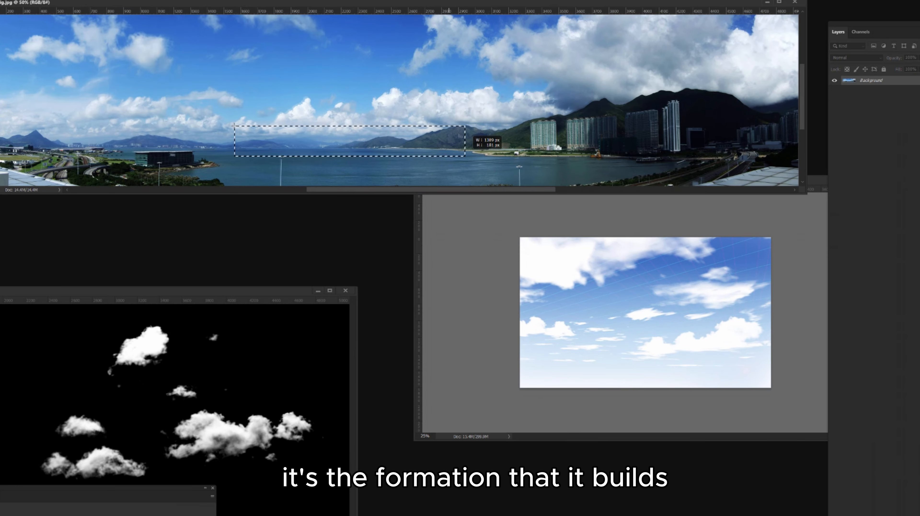
{"action": "left_click_drag", "start_coordinate": [465, 156], "coordinate": [488, 156]}
{"action": "left_click_drag", "start_coordinate": [481, 154], "coordinate": [768, 383]}
{"action": "key", "text": "ctrl+t"}
{"action": "key", "text": "Return"}
Set the mountain layer's blend mode to Darken and brighten it with Levels so it fades into the horizon
{"action": "left_click", "coordinate": [856, 58]}
{"action": "left_click", "coordinate": [846, 83]}
{"action": "key", "text": "ctrl+l"}
{"action": "left_click_drag", "start_coordinate": [884, 223], "coordinate": [848, 224]}
{"action": "key", "text": "Return"}
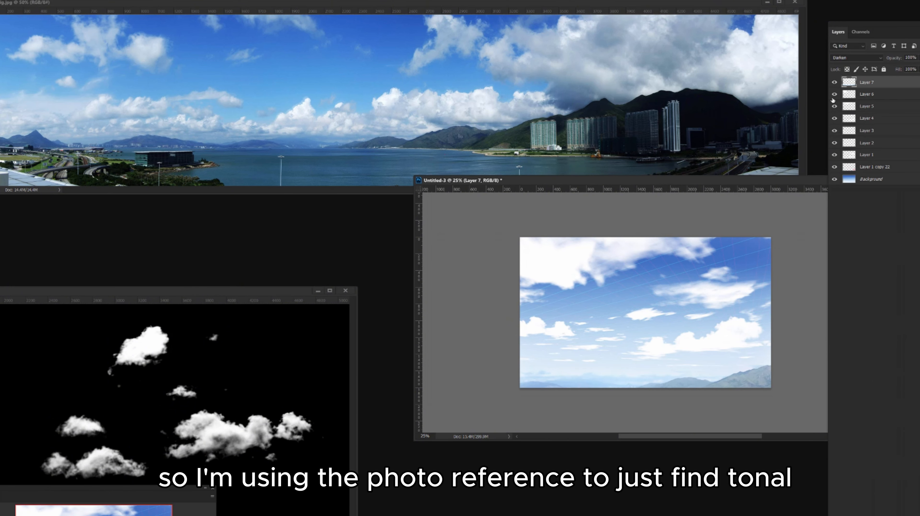
Hide the upper cloud layers, merge Layer 2 into Layer 1, and lock the merged layer's transparent pixels
{"action": "left_click_drag", "start_coordinate": [834, 82], "coordinate": [835, 166]}
{"action": "left_click", "coordinate": [834, 155]}
{"action": "left_click", "coordinate": [867, 155]}
{"action": "left_click", "coordinate": [834, 142]}
{"action": "left_click", "coordinate": [867, 142]}
{"action": "key", "text": "ctrl+e"}
{"action": "left_click", "coordinate": [846, 69]}
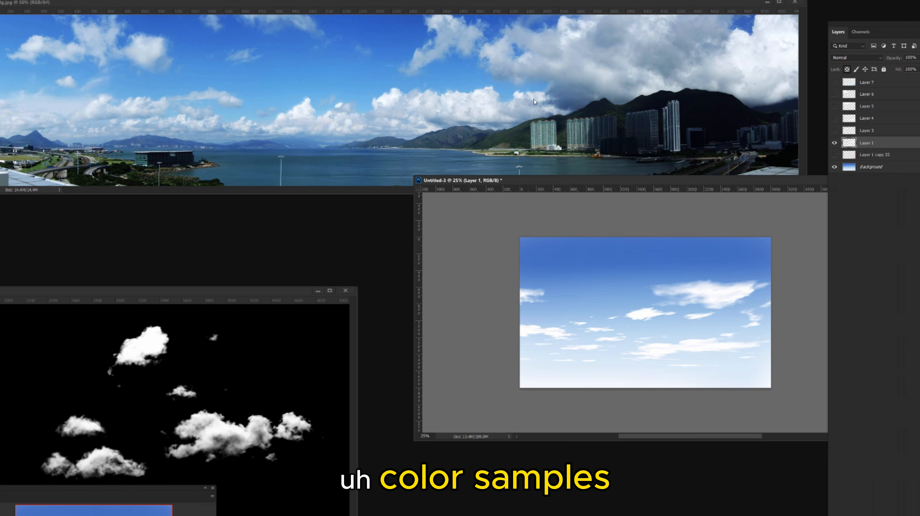
Paint soft shading inside the small flat clouds on Layer 1
{"action": "left_click_drag", "start_coordinate": [751, 347], "coordinate": [652, 354]}
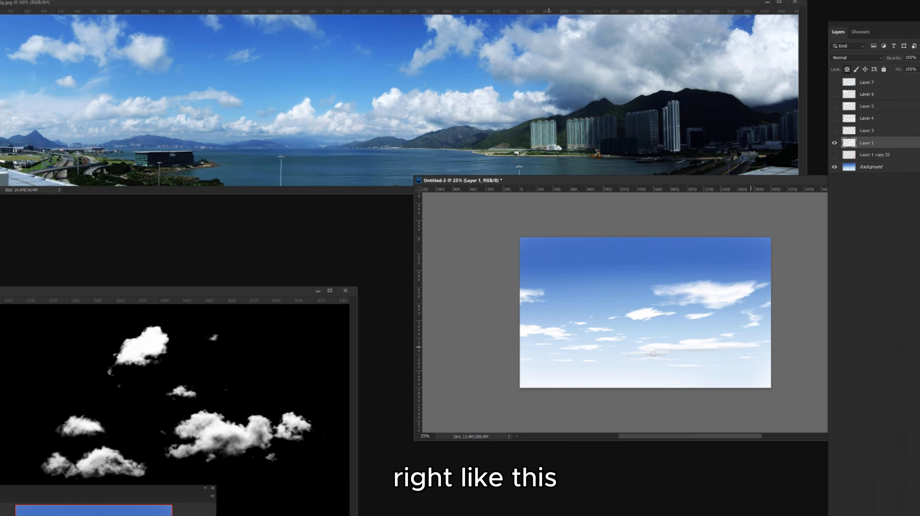
{"action": "left_click_drag", "start_coordinate": [671, 315], "coordinate": [627, 317]}
{"action": "left_click_drag", "start_coordinate": [688, 304], "coordinate": [753, 312]}
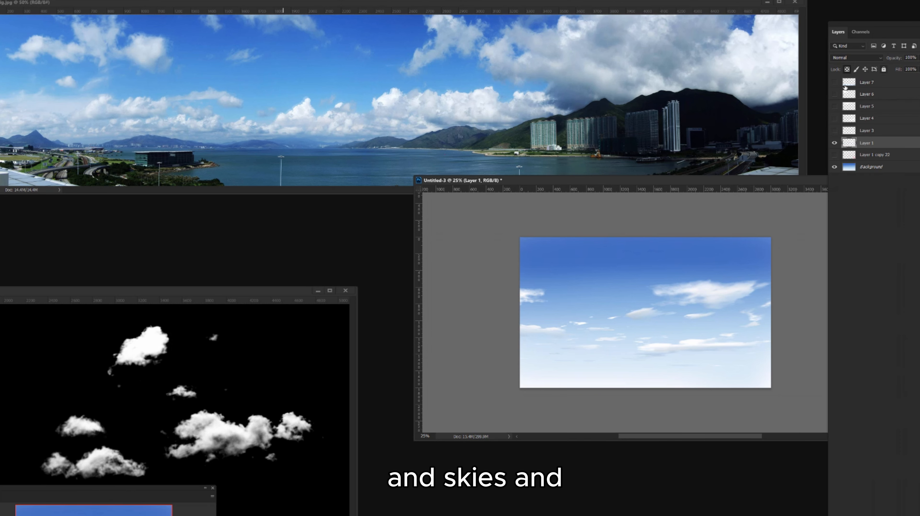
Show Layer 3 and shade its puffy clouds at the sky's left edge within their silhouettes
{"action": "left_click", "coordinate": [835, 131]}
{"action": "left_click", "coordinate": [861, 131]}
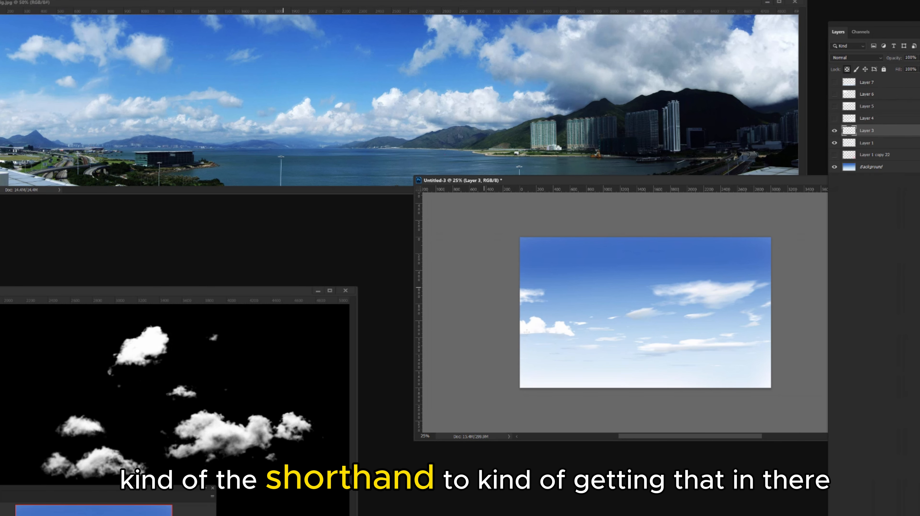
{"action": "key", "text": "ctrl+plus"}
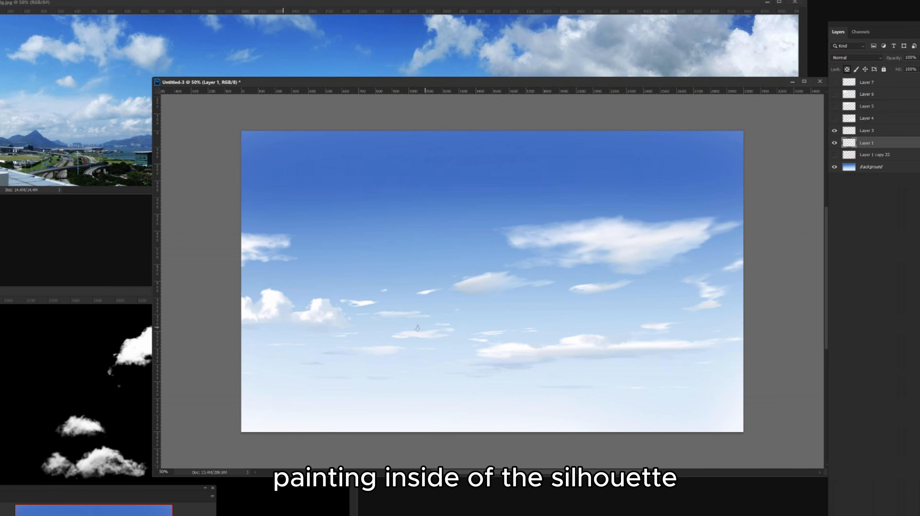
Show Layer 4 and paint shadows inside its large puffy cloud at the lower right
{"action": "left_click", "coordinate": [834, 118]}
{"action": "left_click", "coordinate": [866, 118]}
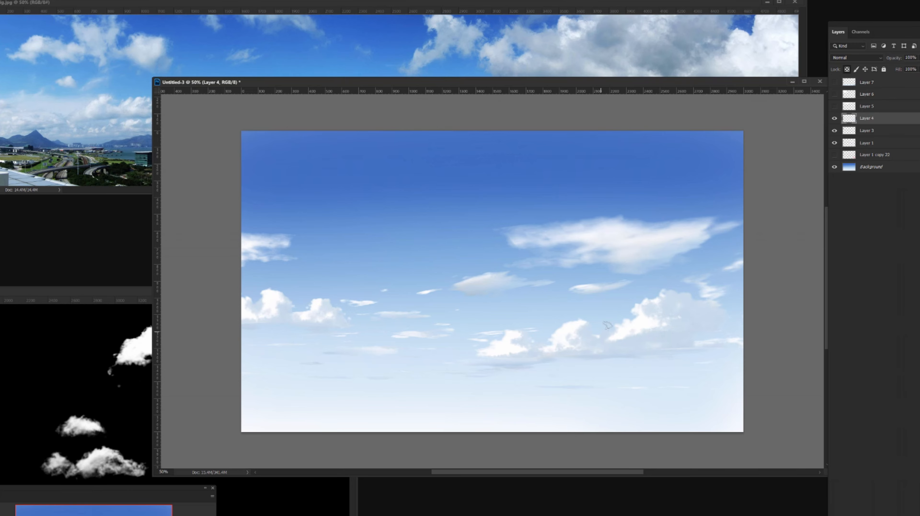
{"action": "left_click", "coordinate": [585, 331]}
Lock Layer 5's transparent pixels, fill its cloud with a grey-blue sampled from the photo, and tint the left-edge cloud to match
{"action": "left_click", "coordinate": [834, 106]}
{"action": "left_click", "coordinate": [848, 106]}
{"action": "left_click", "coordinate": [847, 69]}
{"action": "left_click_drag", "start_coordinate": [544, 82], "coordinate": [568, 183]}
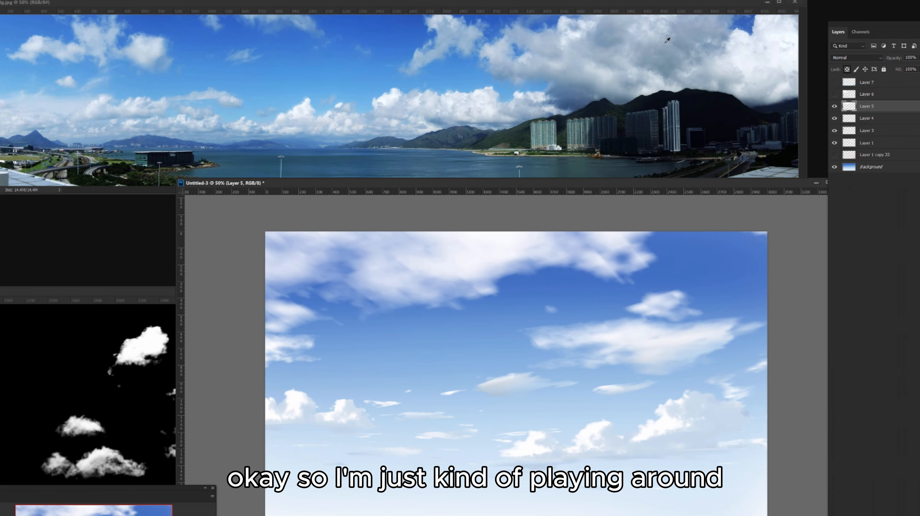
{"action": "left_click_drag", "start_coordinate": [463, 234], "coordinate": [562, 220]}
{"action": "key", "text": "alt+BackSpace"}
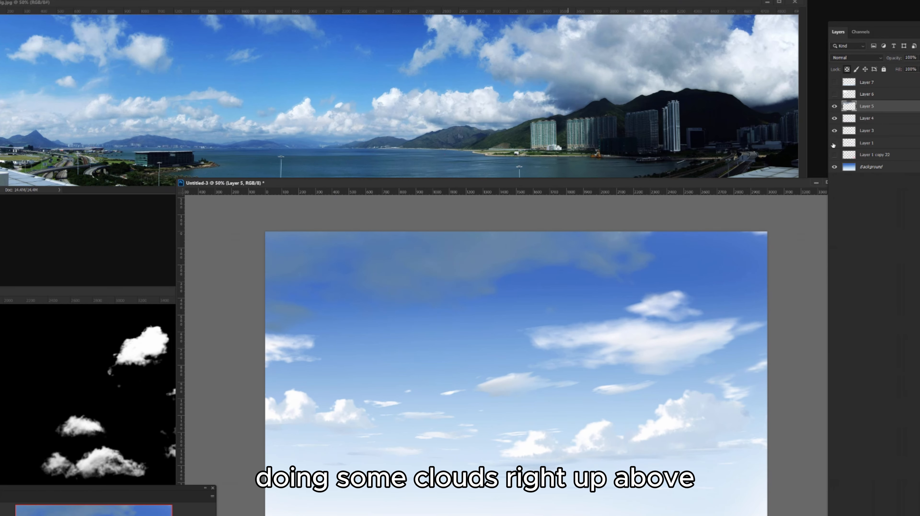
{"action": "left_click", "coordinate": [849, 143]}
{"action": "key", "text": "alt+BackSpace"}
Paint lighter highlights along the edges of Layer 5's grey-blue cloud
{"action": "left_click", "coordinate": [849, 106]}
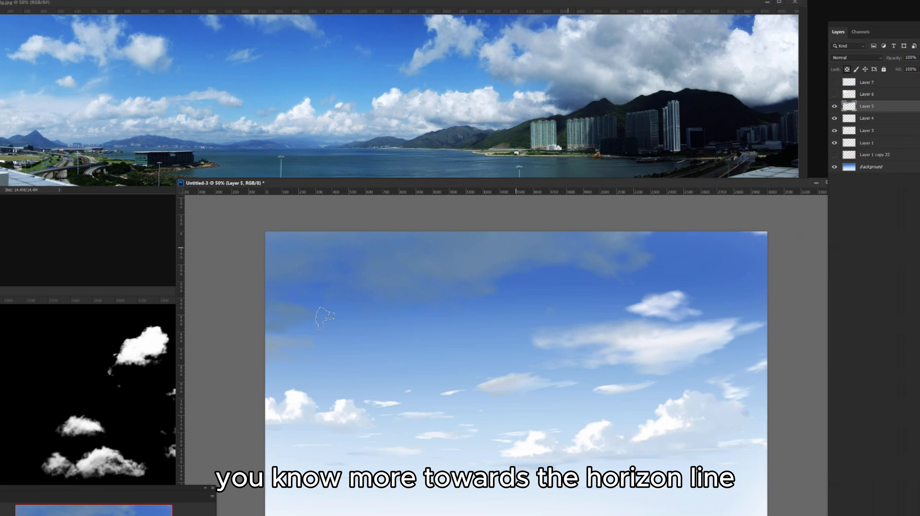
{"action": "left_click_drag", "start_coordinate": [318, 313], "coordinate": [401, 300]}
{"action": "left_click_drag", "start_coordinate": [484, 289], "coordinate": [569, 257]}
{"action": "left_click_drag", "start_coordinate": [636, 253], "coordinate": [629, 240]}
{"action": "mouse_move", "coordinate": [495, 278]}
{"action": "left_mouse_down"}
{"action": "mouse_move", "coordinate": [477, 259]}
{"action": "mouse_move", "coordinate": [506, 280]}
{"action": "left_mouse_up"}
{"action": "left_click", "coordinate": [446, 261], "text": "alt"}
Show Layer 6 and shade its large upper-left cloud with a tone sampled from the photo
{"action": "left_click", "coordinate": [833, 94]}
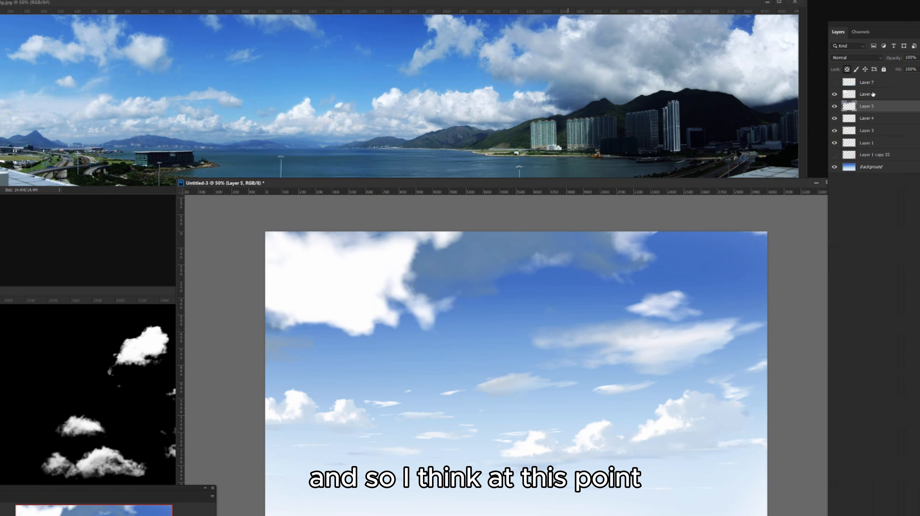
{"action": "left_click", "coordinate": [870, 94]}
{"action": "left_click", "coordinate": [578, 79], "text": "alt"}
{"action": "left_click_drag", "start_coordinate": [289, 307], "coordinate": [456, 276]}
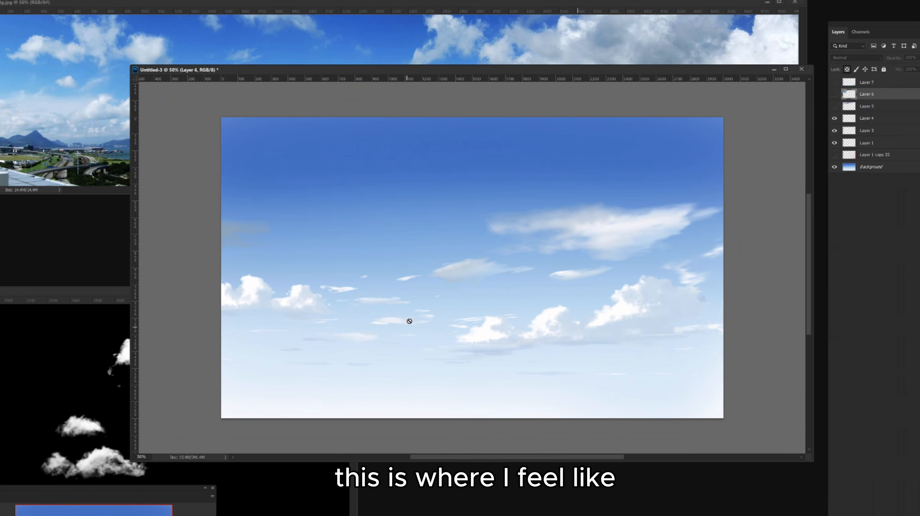
Paste a cloud cluster from clouds.psd, mirror it horizontally, and distort it over the middle of the sky
{"action": "left_click", "coordinate": [37, 353]}
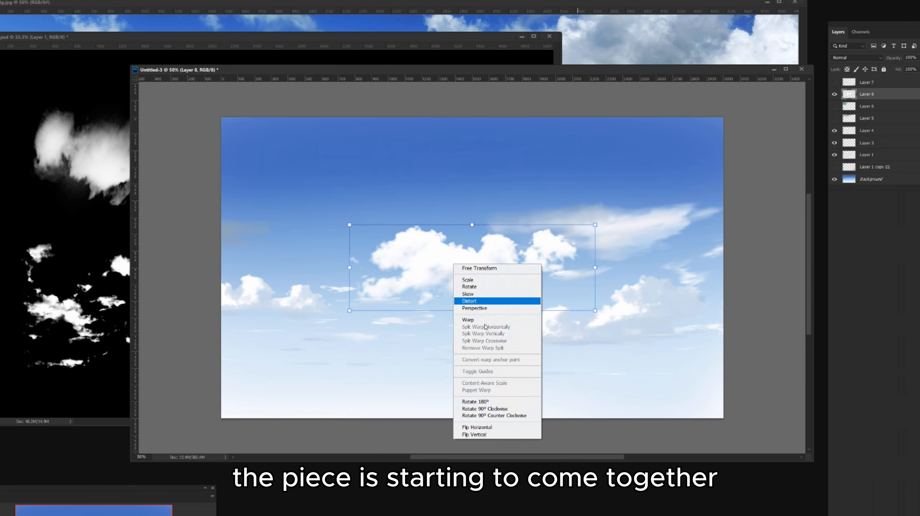
{"action": "left_click", "coordinate": [469, 300]}
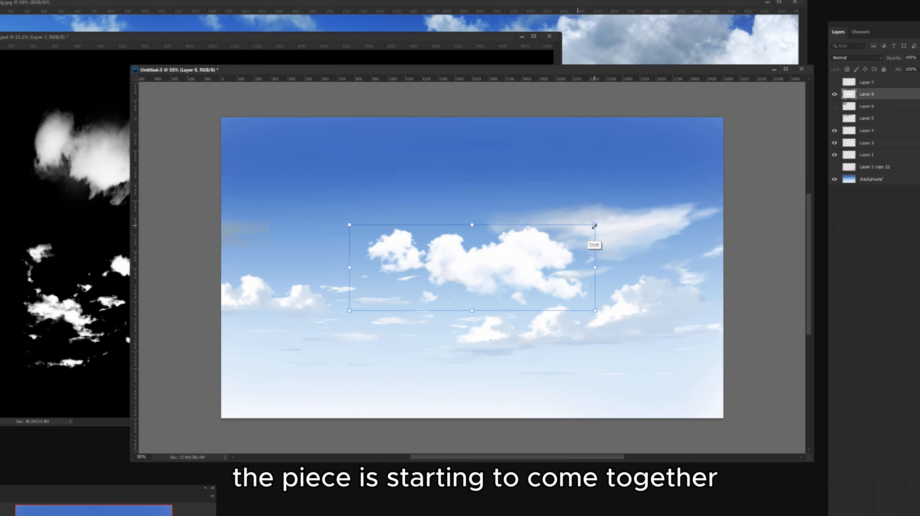
{"action": "left_click_drag", "start_coordinate": [555, 296], "coordinate": [627, 213]}
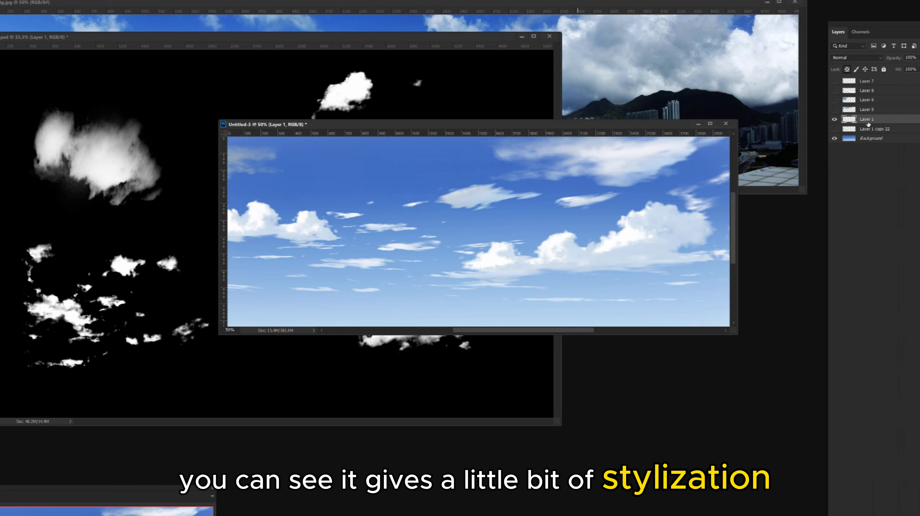
Duplicate Layer 1, unlock the copy's transparent pixels, and smudge its clouds into soft wisps
{"action": "key", "text": "ctrl+j"}
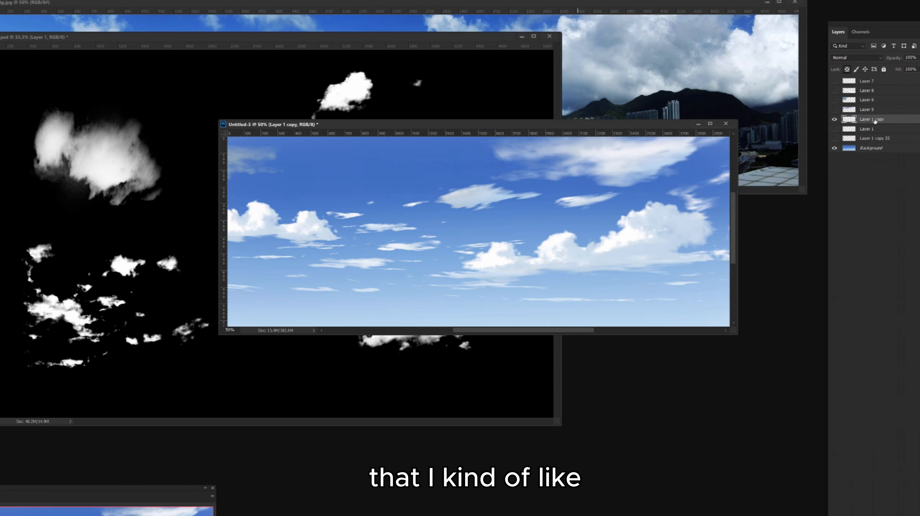
{"action": "left_click", "coordinate": [847, 69]}
{"action": "left_click_drag", "start_coordinate": [658, 211], "coordinate": [699, 188]}
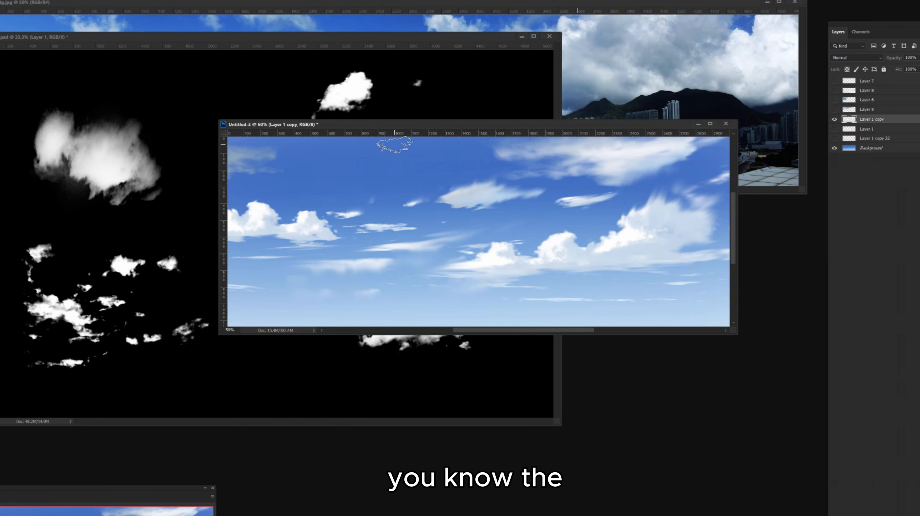
Show Layer 1 above its copy and transform it so its clouds sweep across the top of the sky
{"action": "left_click", "coordinate": [834, 129]}
{"action": "left_click_drag", "start_coordinate": [866, 129], "coordinate": [866, 116]}
{"action": "key", "text": "ctrl+t"}
{"action": "key", "text": "ctrl+minus"}
{"action": "key", "text": "ctrl+minus"}
{"action": "left_click_drag", "start_coordinate": [737, 334], "coordinate": [741, 456]}
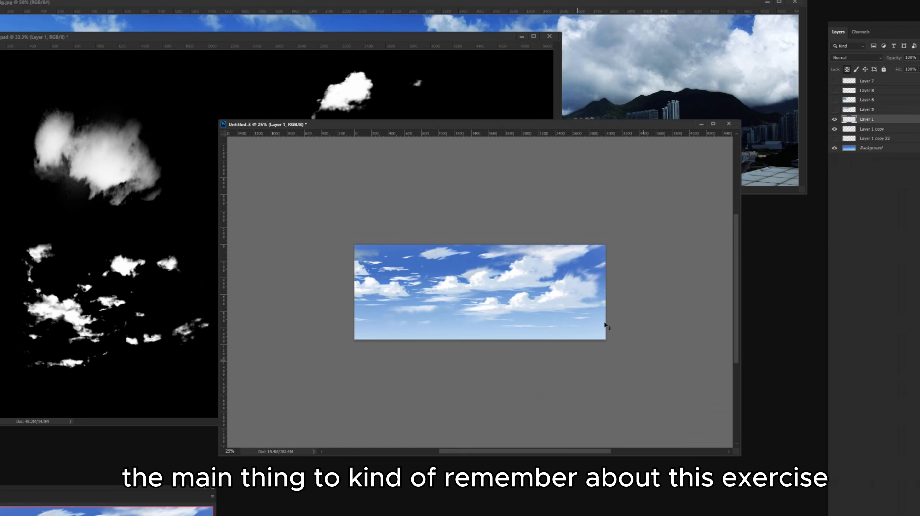
{"action": "left_click_drag", "start_coordinate": [606, 327], "coordinate": [441, 397]}
{"action": "key", "text": "Return"}
{"action": "left_click_drag", "start_coordinate": [470, 353], "coordinate": [488, 356]}
{"action": "left_click_drag", "start_coordinate": [585, 272], "coordinate": [710, 204]}
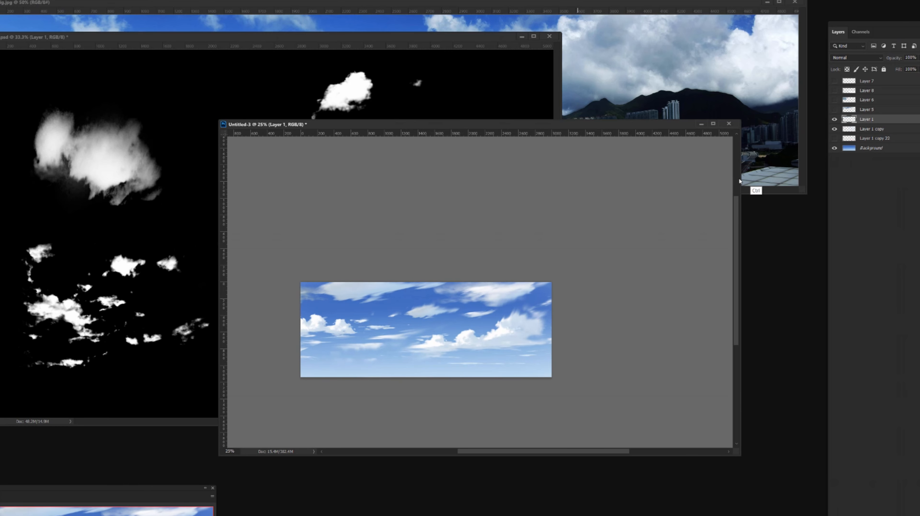
Draw a dark land silhouette with a low hill along the bottom of the sky, using a tone from the photo
{"action": "key", "text": "ctrl+plus"}
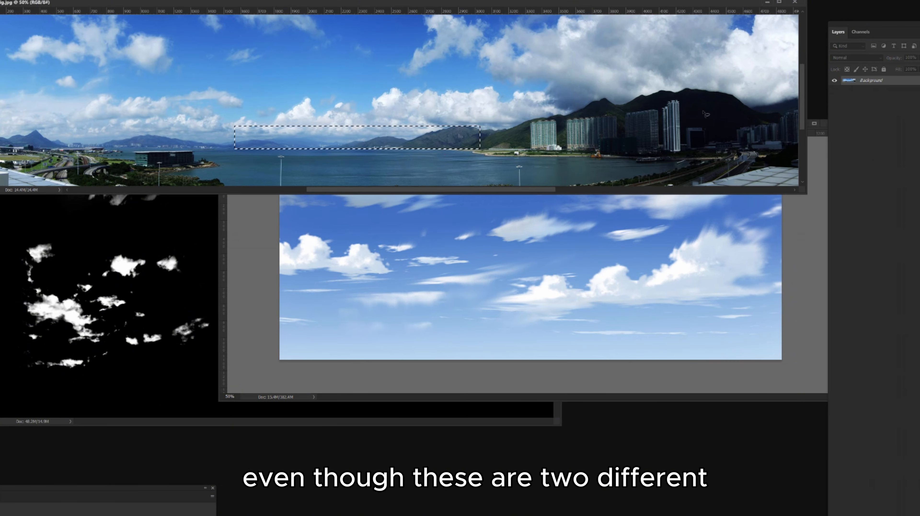
{"action": "mouse_move", "coordinate": [782, 348]}
{"action": "left_mouse_down"}
{"action": "mouse_move", "coordinate": [588, 340]}
{"action": "mouse_move", "coordinate": [278, 356]}
{"action": "left_mouse_up"}
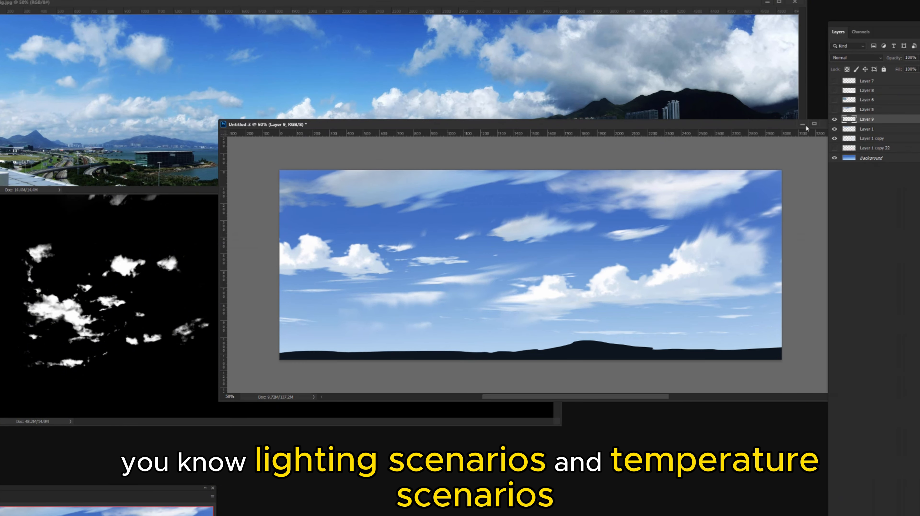
Compare the stacked cloud layers and replace Layer 1 copy with Layer 1 copy 2 beneath Layer 1
{"action": "left_click", "coordinate": [835, 138]}
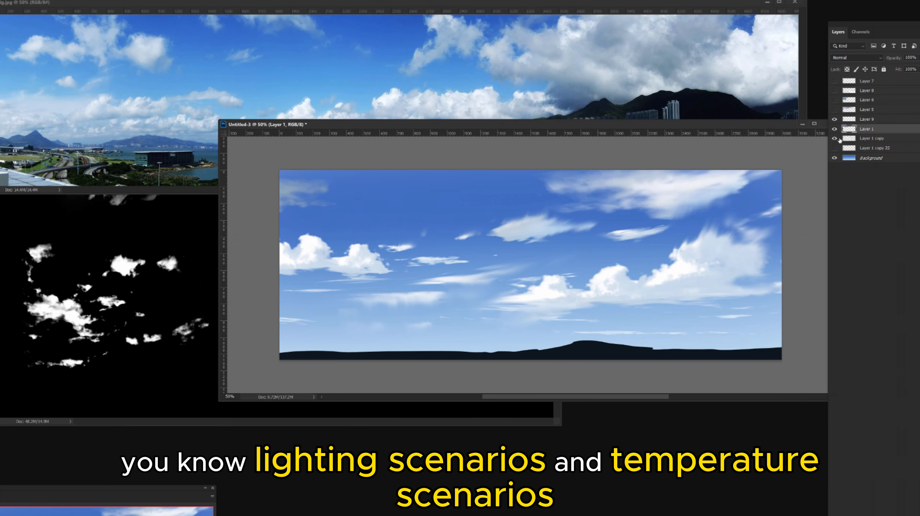
{"action": "left_click", "coordinate": [836, 146]}
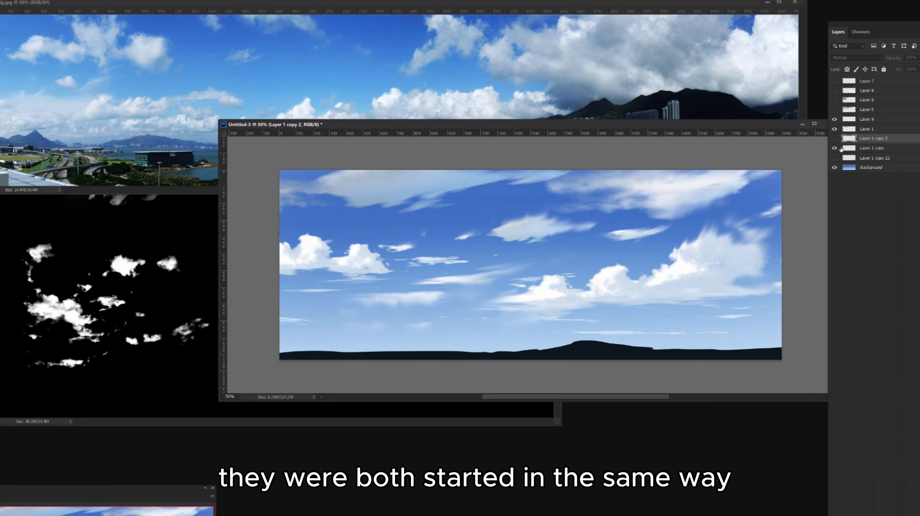
{"action": "left_click", "coordinate": [913, 146]}
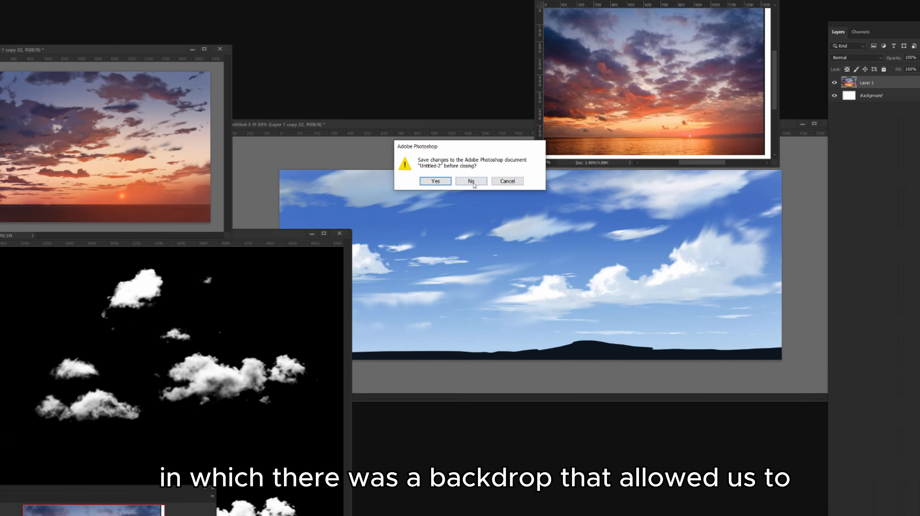
Close Untitled-2 without saving and place the blue sky below the sunset painting for comparison
{"action": "left_click", "coordinate": [471, 181]}
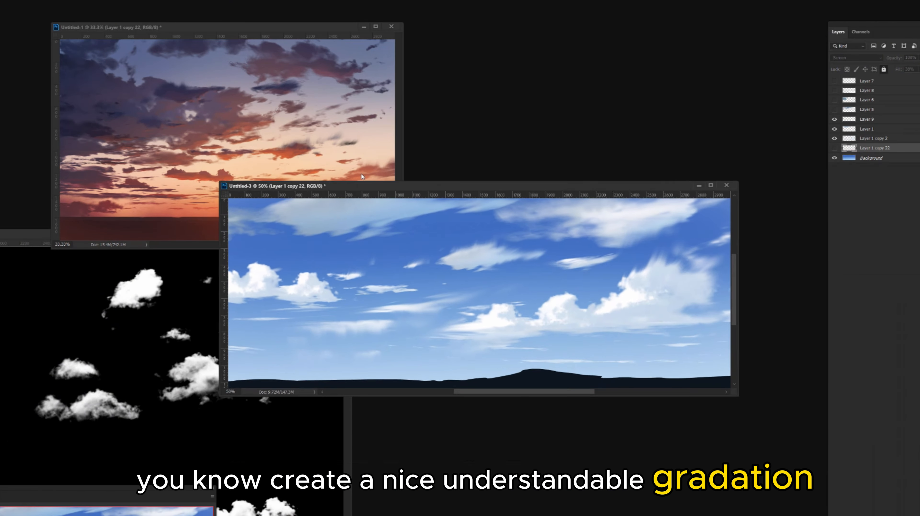
{"action": "left_click_drag", "start_coordinate": [576, 162], "coordinate": [597, 230]}
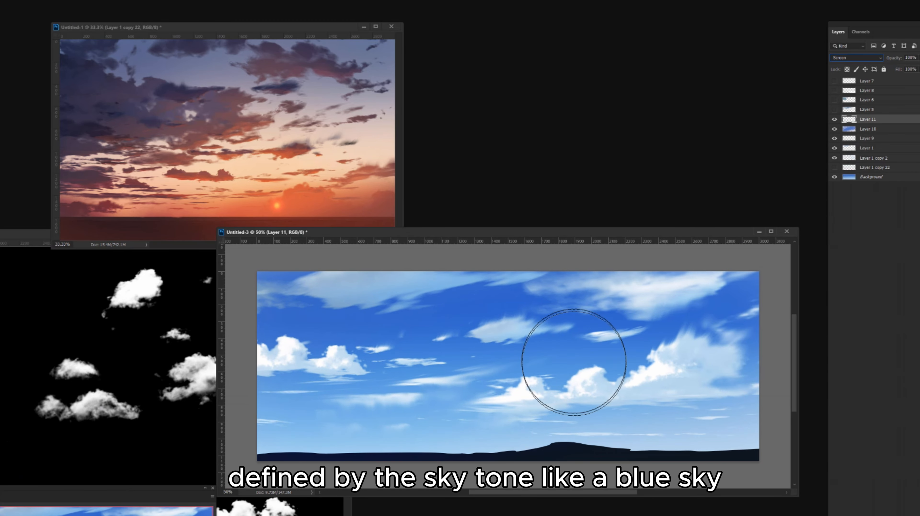
Try to paint a large soft glow over the sky on the Screen layer
{"action": "key", "text": "bracketright"}
{"action": "key", "text": "bracketright"}
{"action": "key", "text": "bracketright"}
{"action": "key", "text": "bracketright"}
{"action": "key", "text": "bracketright"}
{"action": "key", "text": "bracketright"}
{"action": "left_click", "coordinate": [607, 303]}
{"action": "key", "text": "ctrl+z"}
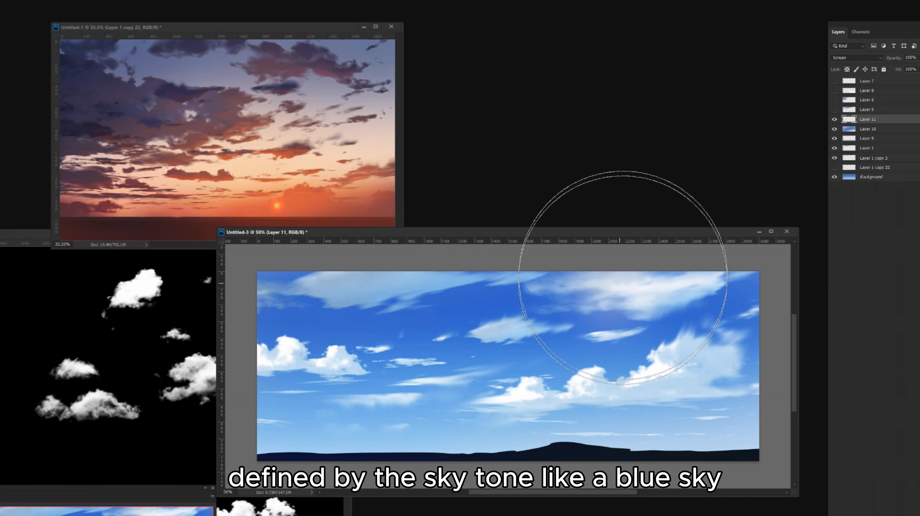
{"action": "left_click_drag", "start_coordinate": [607, 318], "coordinate": [534, 334]}
{"action": "key", "text": "ctrl+z"}
{"action": "key", "text": "ctrl+z"}
{"action": "key", "text": "ctrl+z"}
Add a new layer above the sky and set its blend mode to Screen
{"action": "key", "text": "ctrl+alt+shift+n"}
{"action": "left_click", "coordinate": [856, 58]}
{"action": "left_click", "coordinate": [842, 127]}
Adjust the brush in Brush Settings and paint faint light rays below the clouds toward the horizon
{"action": "key", "text": "bracketleft"}
{"action": "key", "text": "bracketleft"}
{"action": "key", "text": "bracketleft"}
{"action": "key", "text": "bracketleft"}
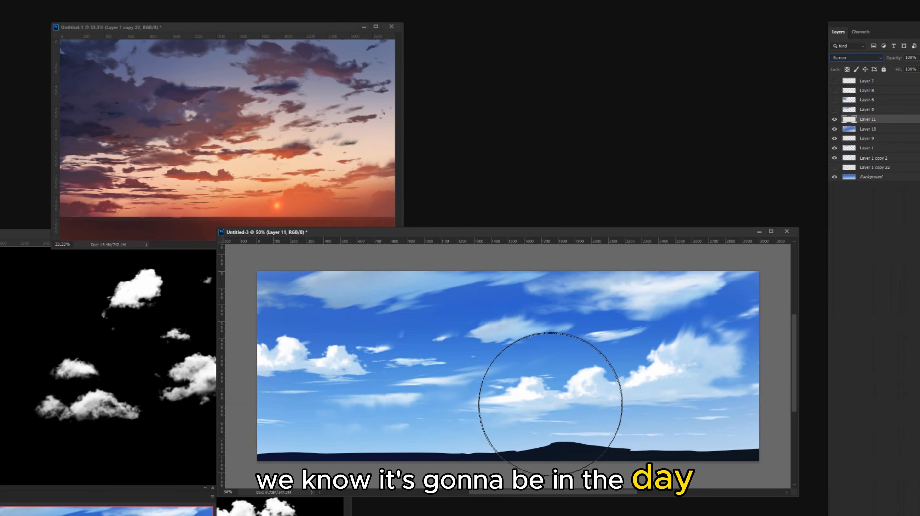
{"action": "left_click_drag", "start_coordinate": [542, 232], "coordinate": [539, 193]}
{"action": "key", "text": "F5"}
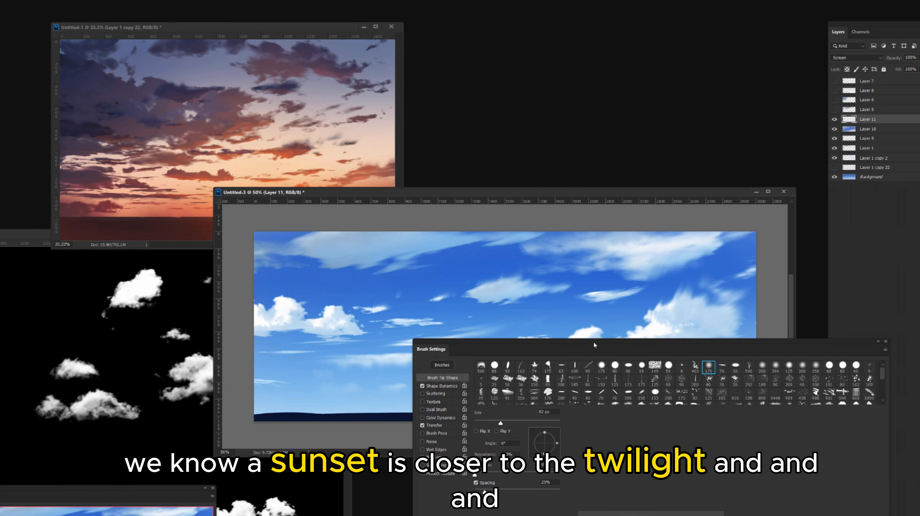
{"action": "left_click_drag", "start_coordinate": [594, 344], "coordinate": [568, 463]}
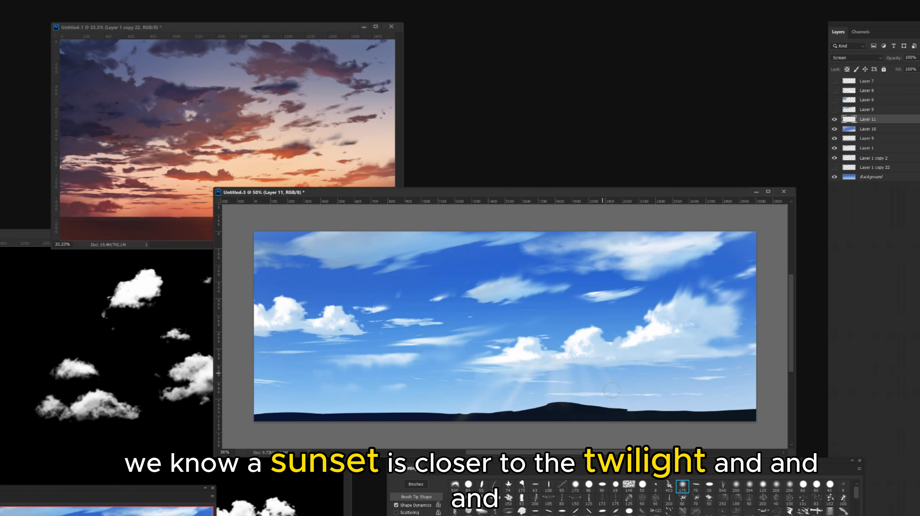